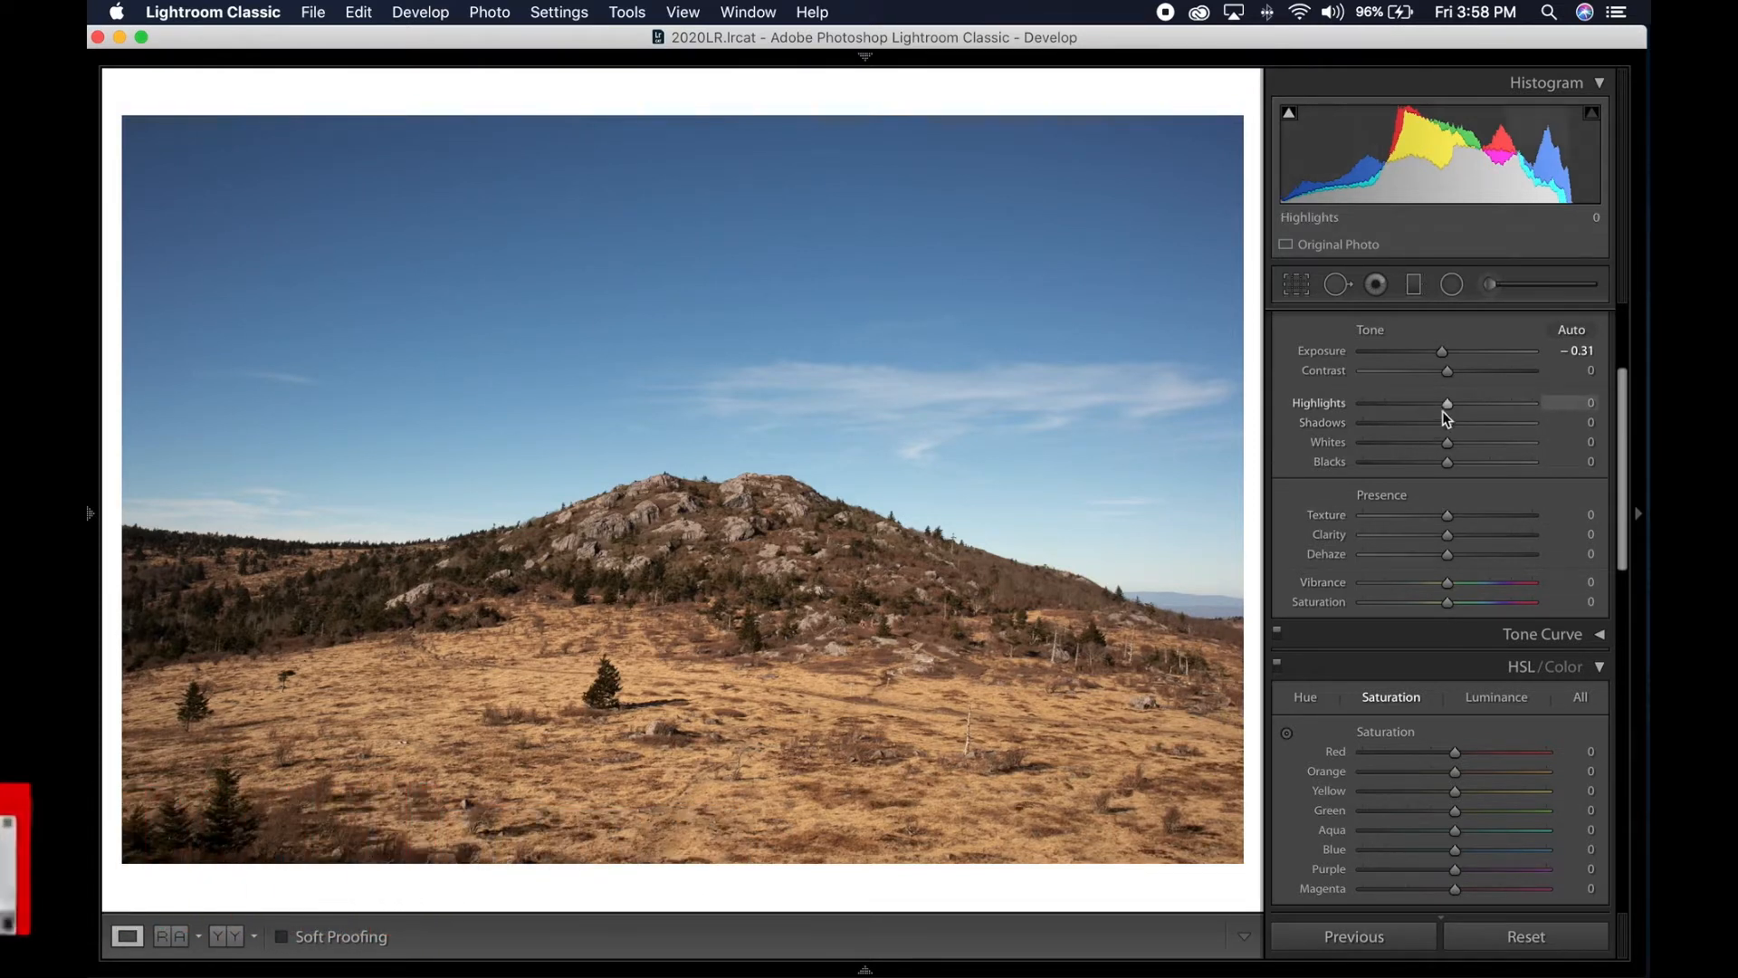
# Step: Try Highlights at -72 and Contrast at +36 on the mountain photo, resetting each to its default
pyautogui.moveTo(1446, 403); pyautogui.dragTo(1383, 403)
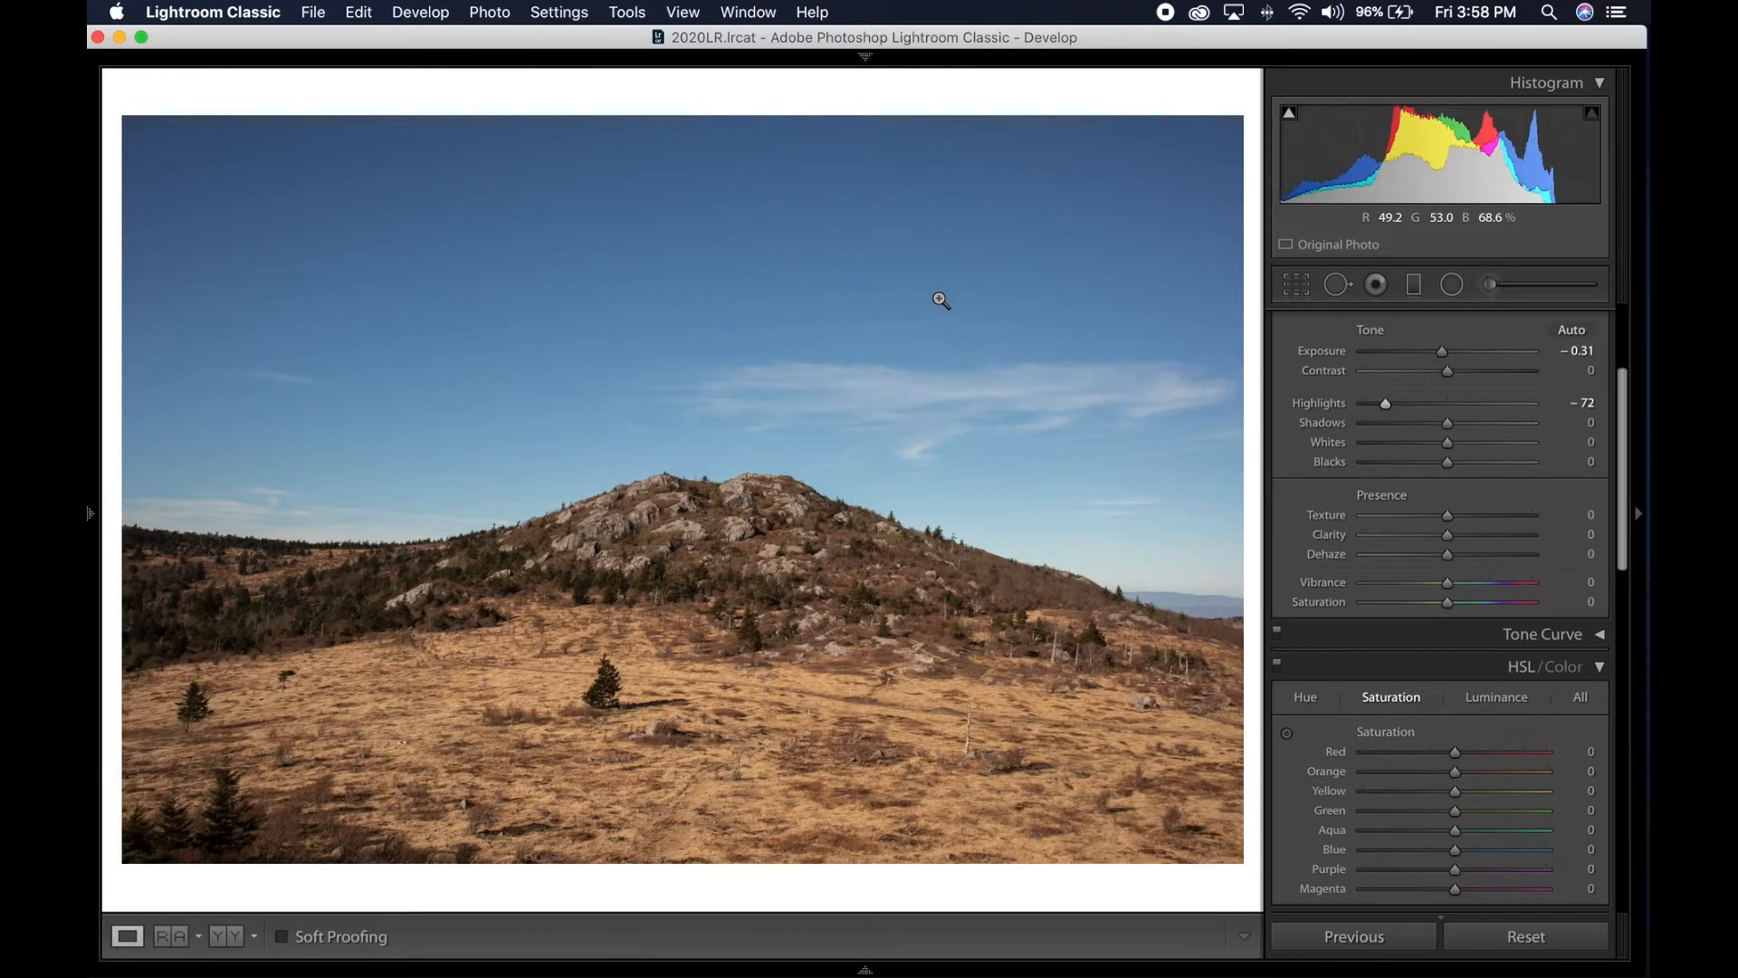
pyautogui.doubleClick(1384, 405)
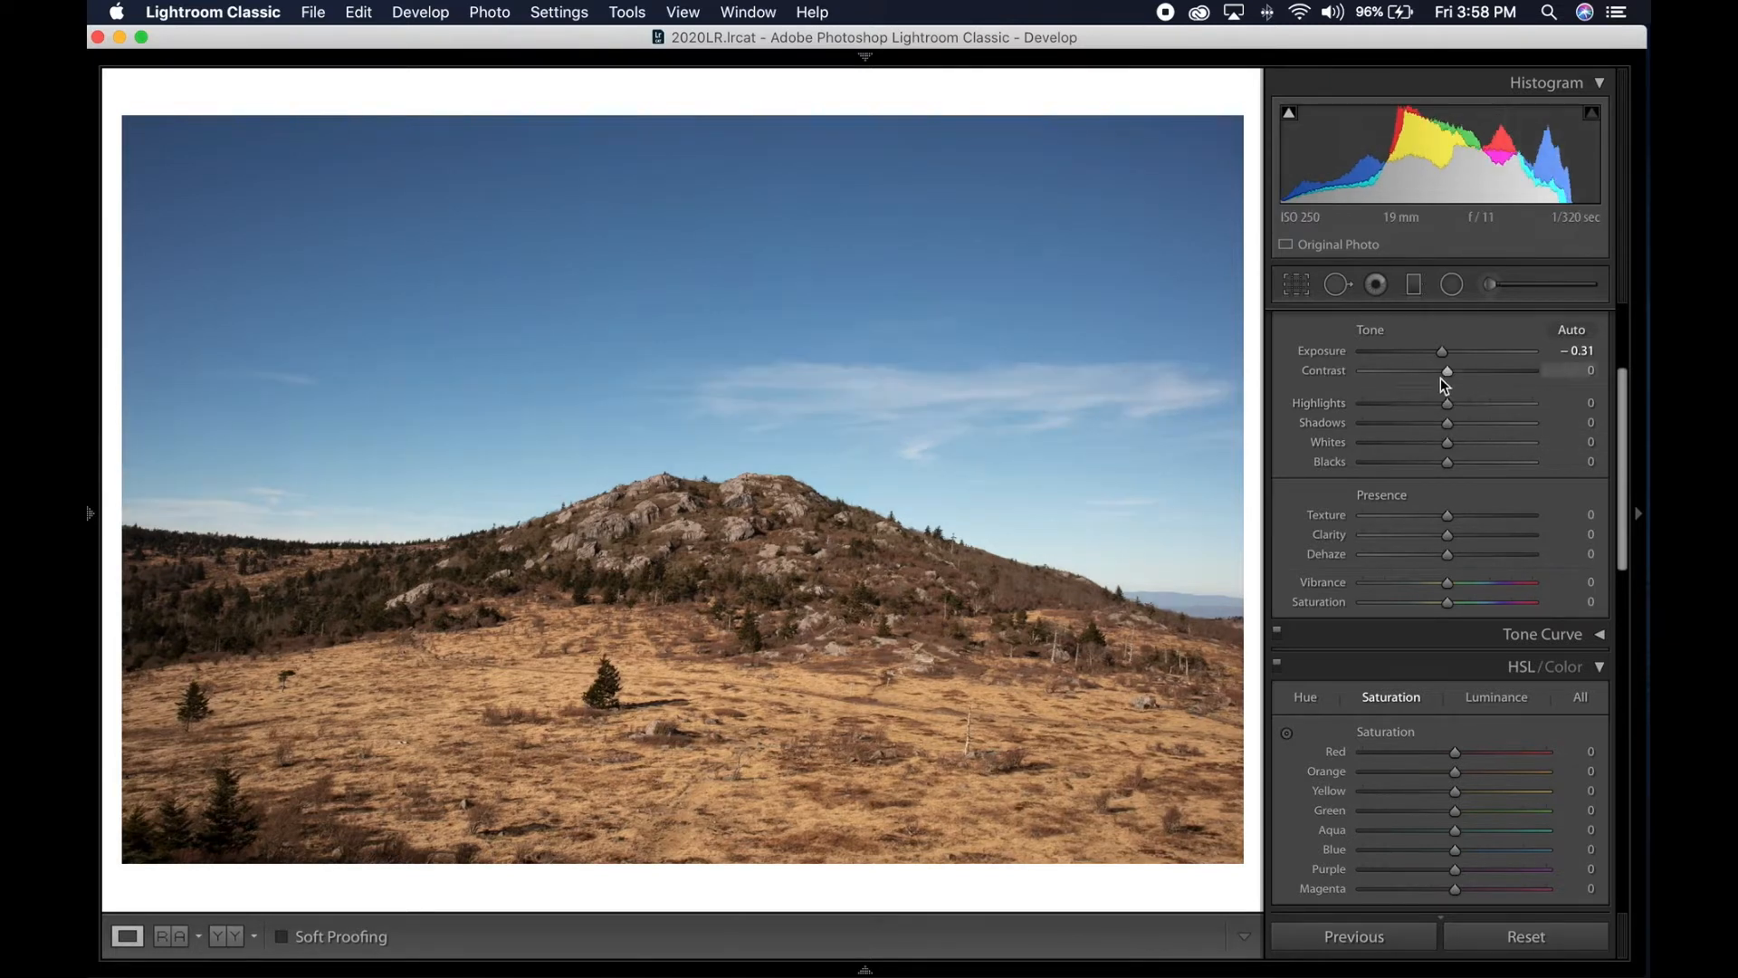
pyautogui.moveTo(1443, 375); pyautogui.dragTo(1477, 371)
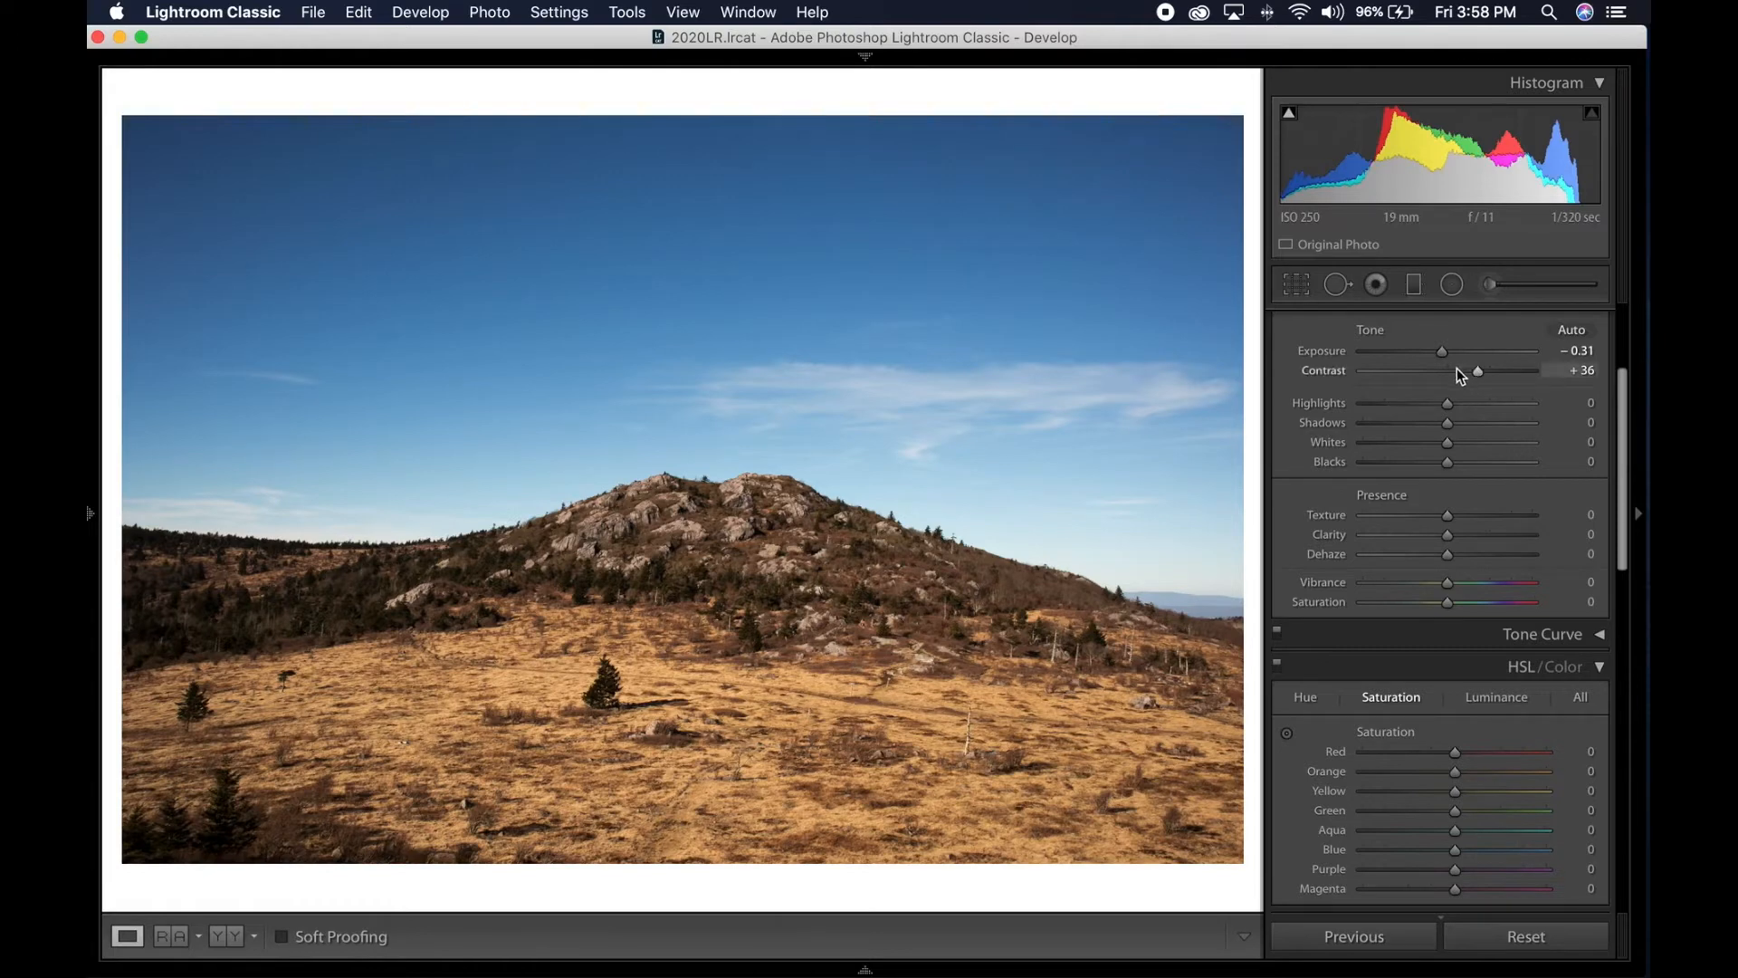
pyautogui.doubleClick(1476, 372)
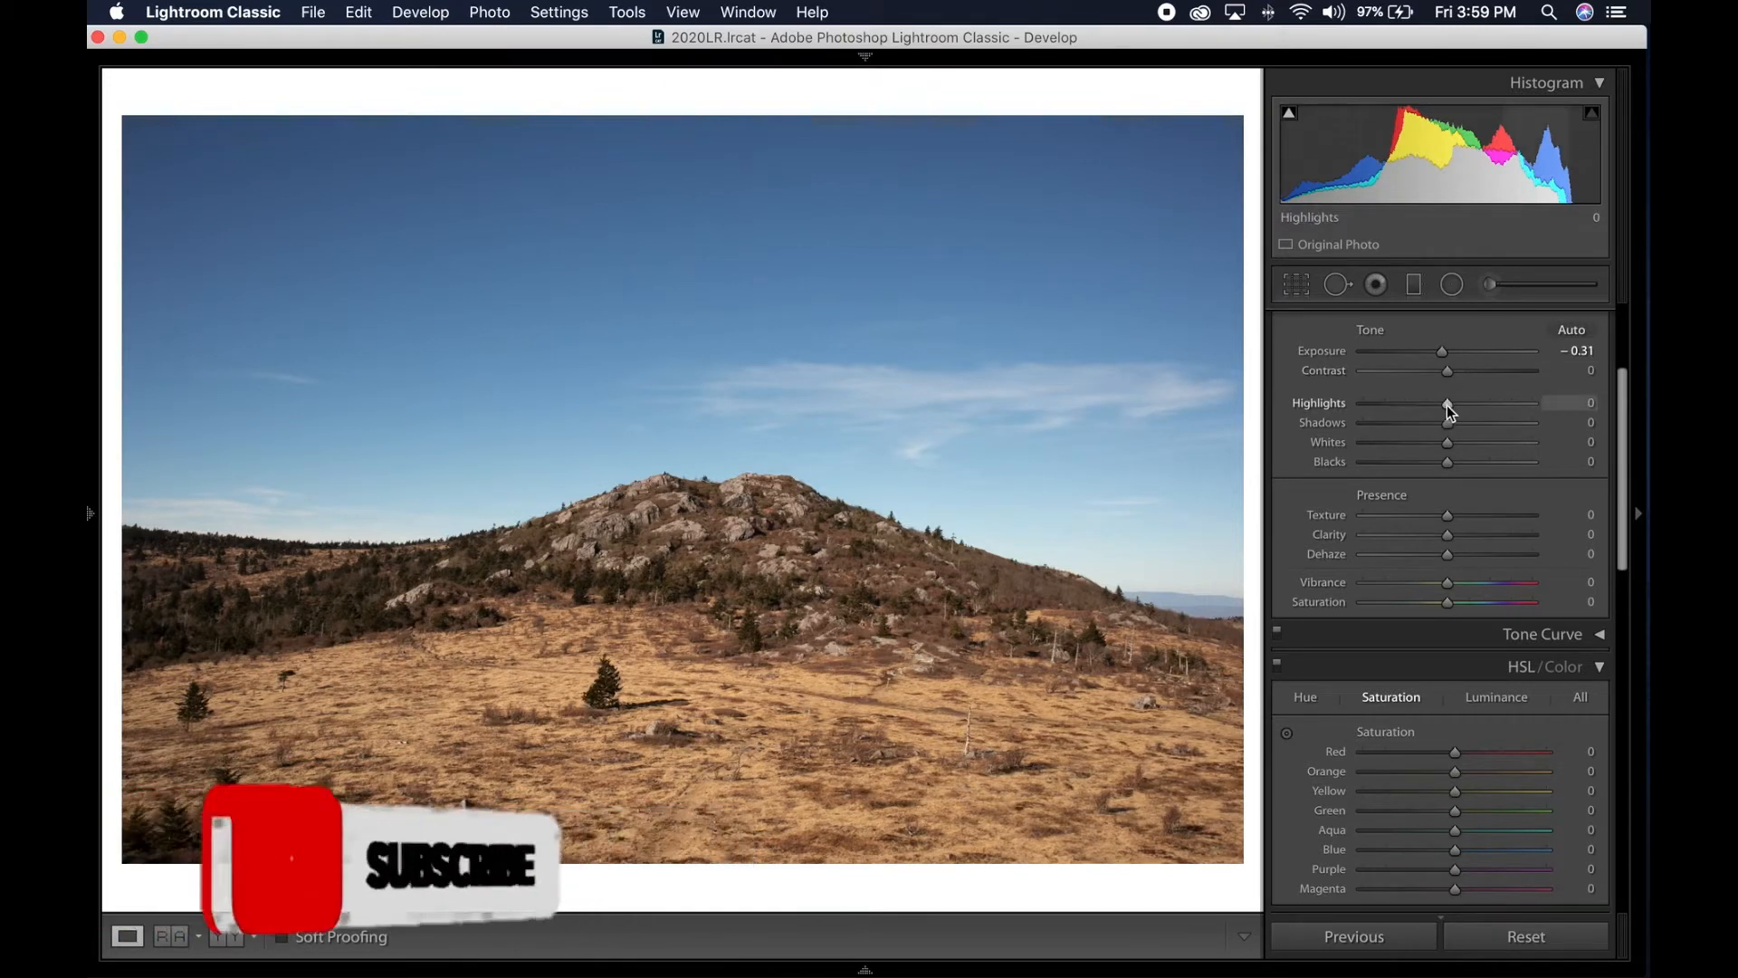
# Step: Set Highlights to -50 and Shadows to +20
pyautogui.moveTo(1447, 405); pyautogui.dragTo(1407, 410)
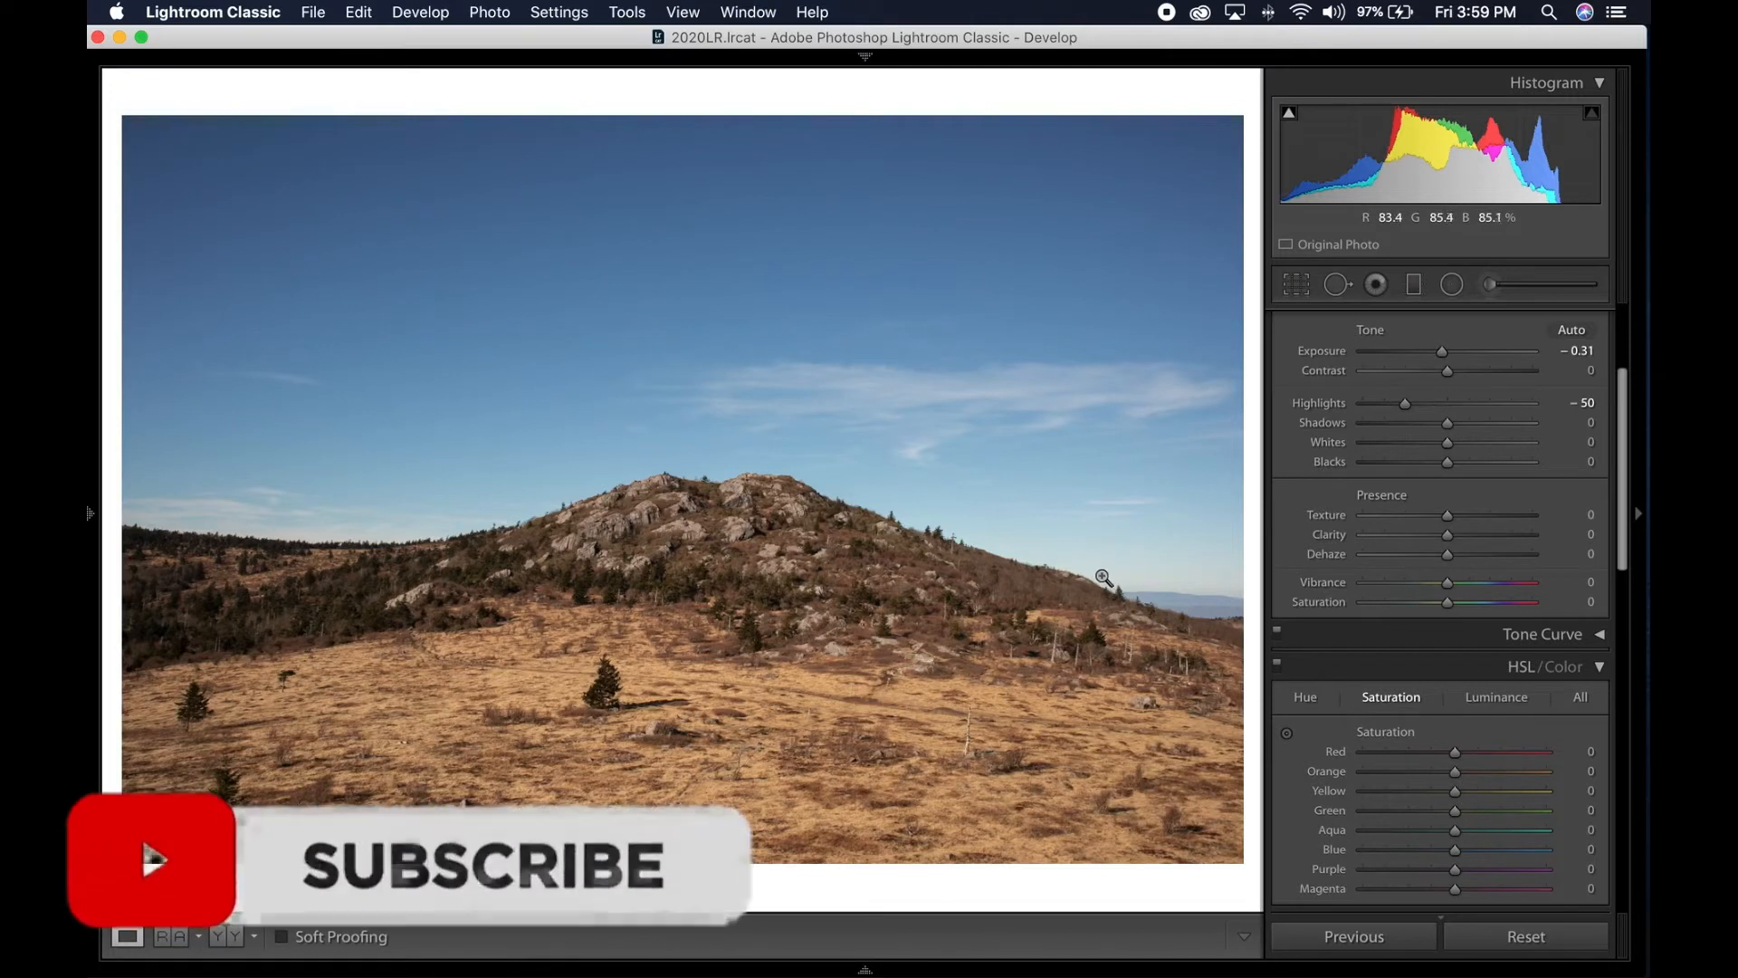
pyautogui.moveTo(1449, 423); pyautogui.dragTo(1468, 421)
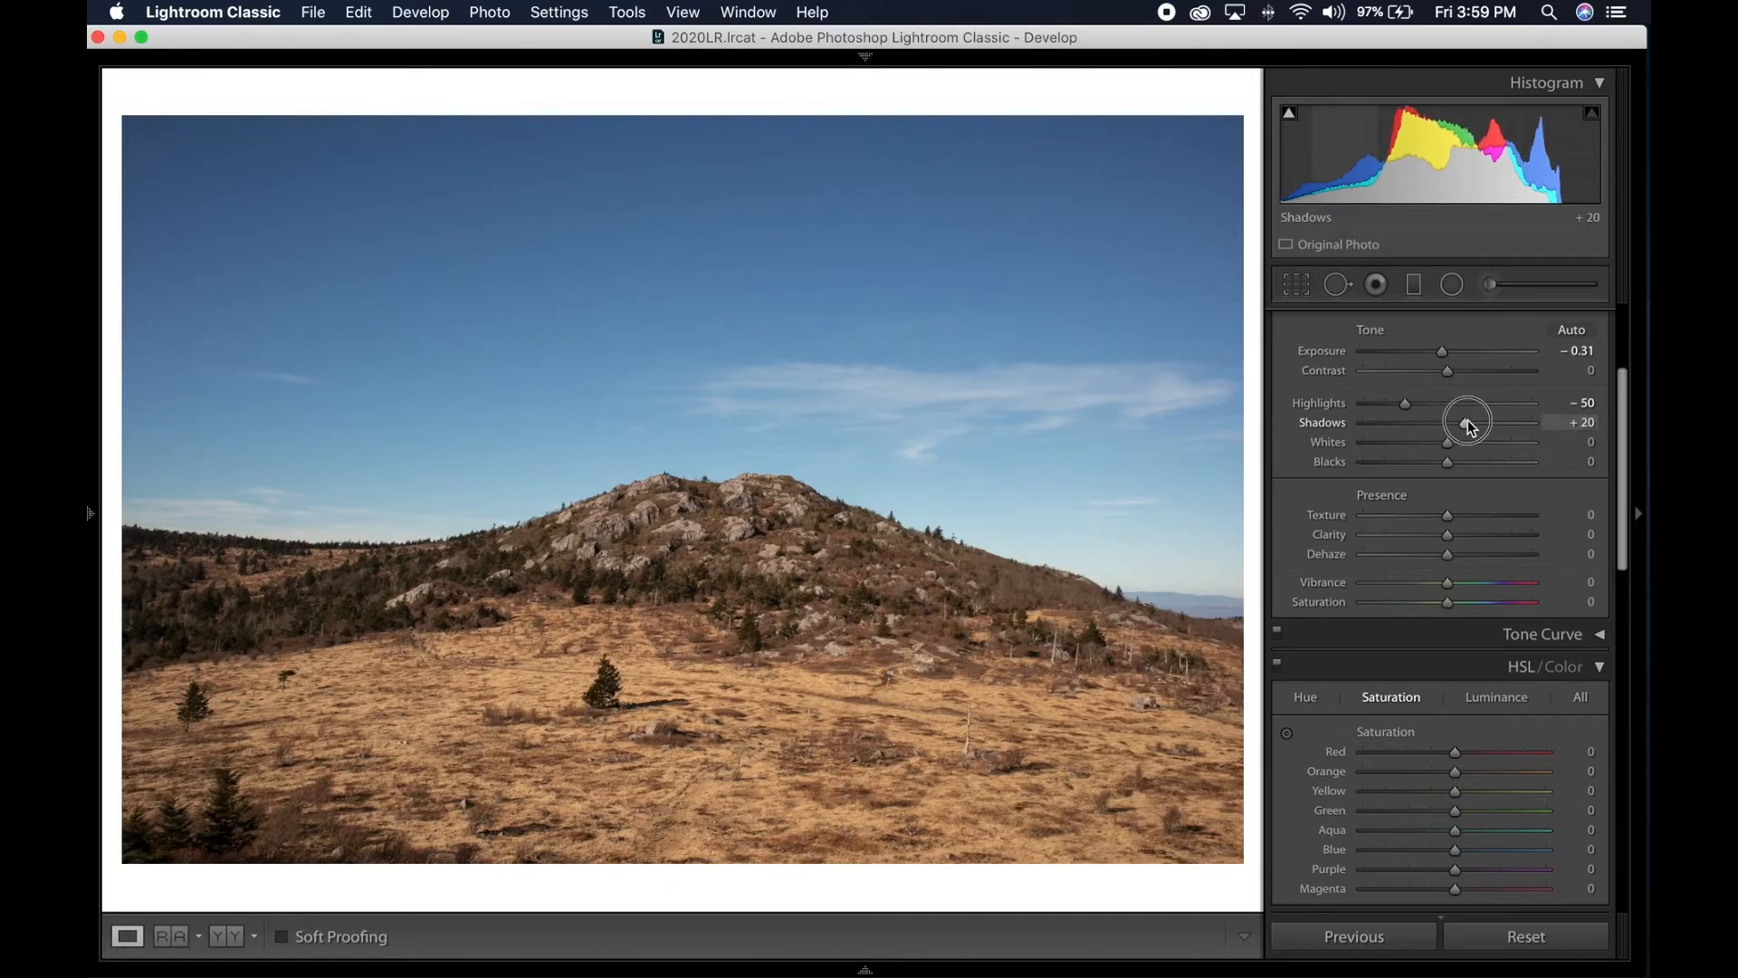
# Step: Compare the photo before and after side by side, examine the hillside up close, and return to the single-image view
pyautogui.click(231, 937)
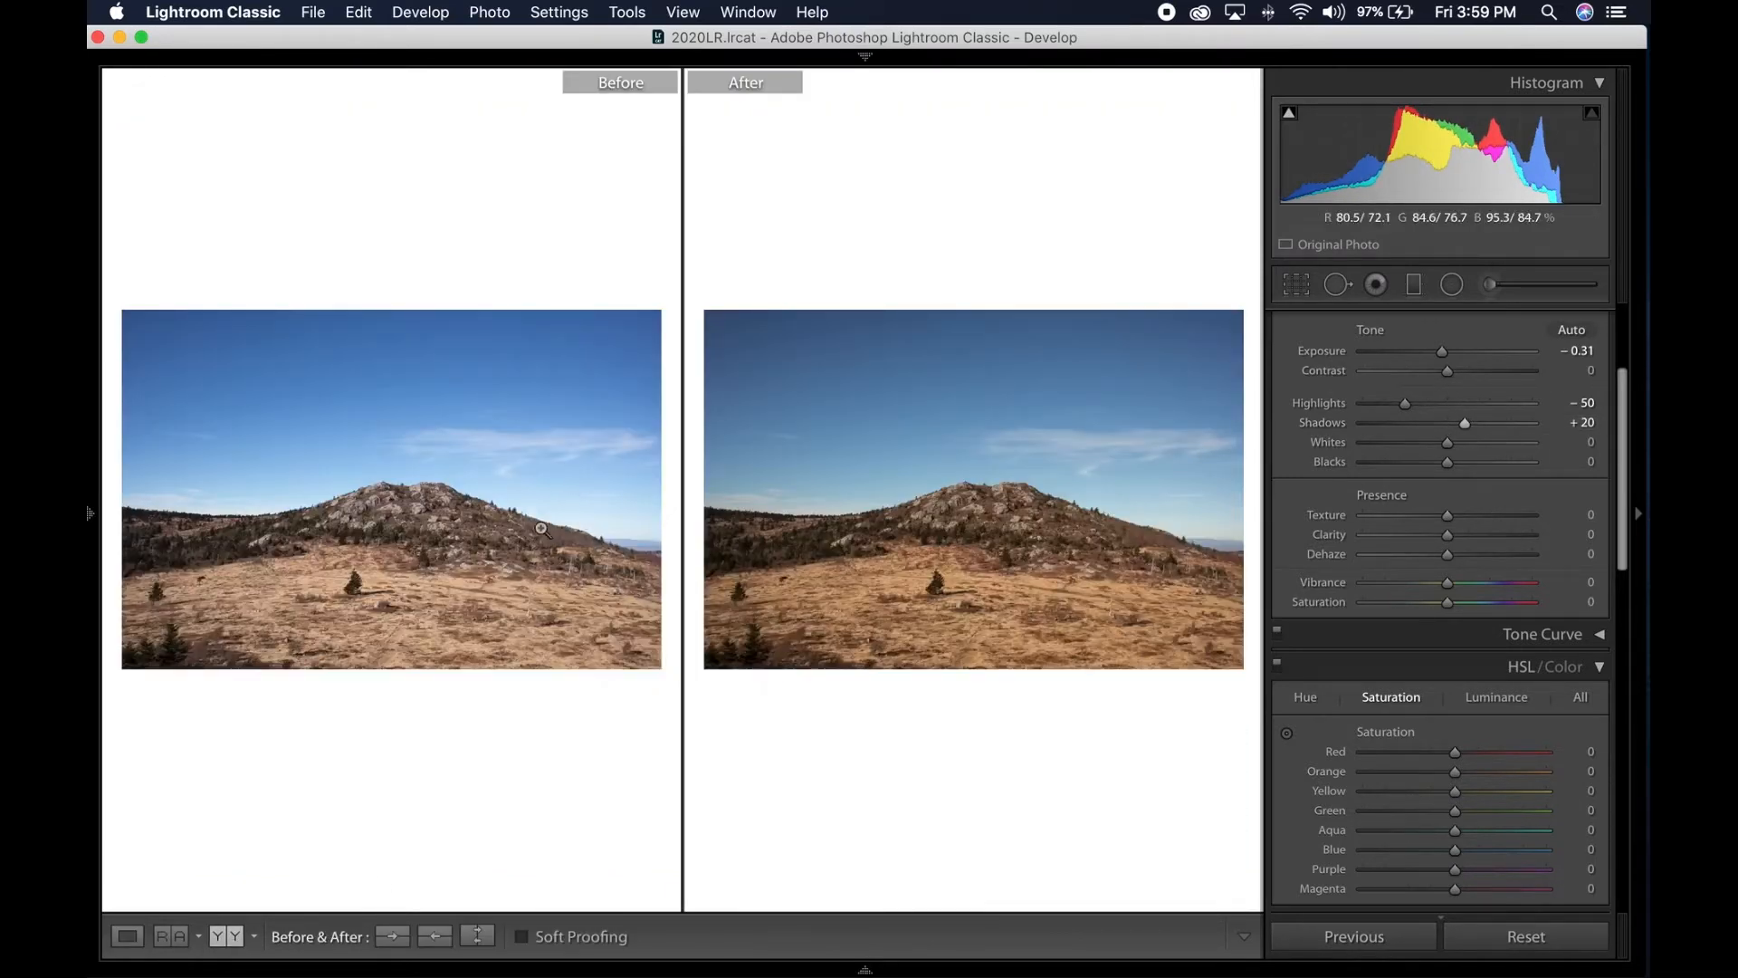
pyautogui.click(521, 507)
pyautogui.moveTo(523, 690); pyautogui.dragTo(600, 353)
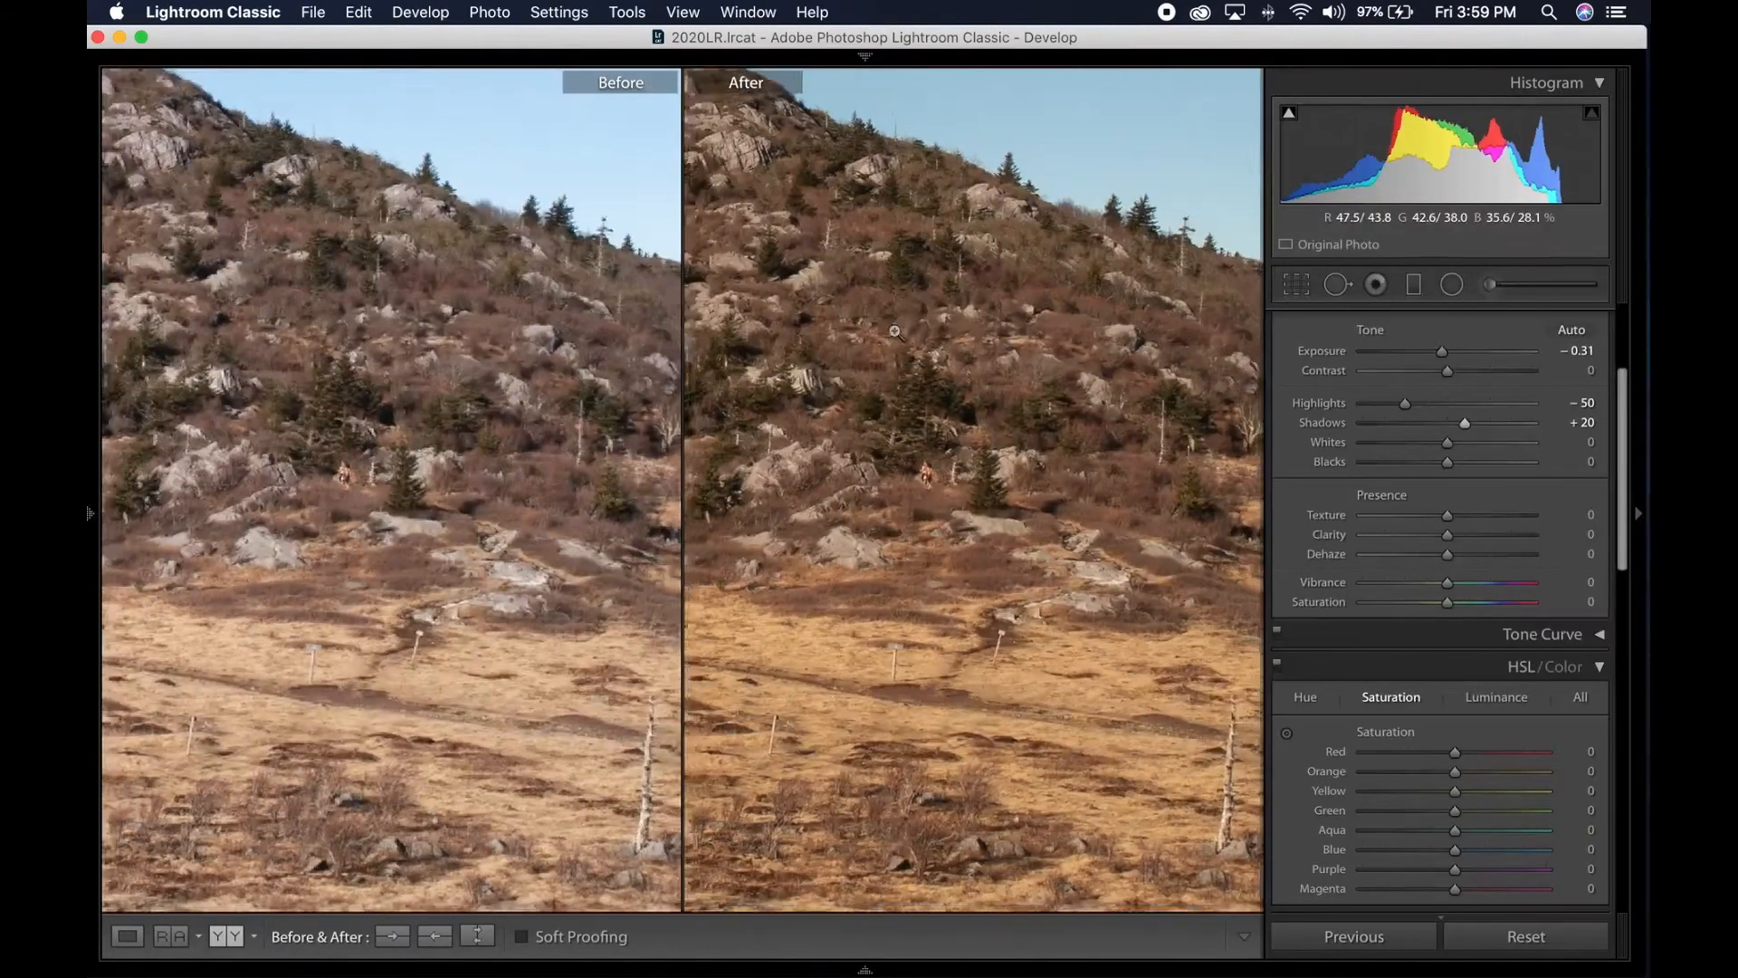
pyautogui.click(902, 332)
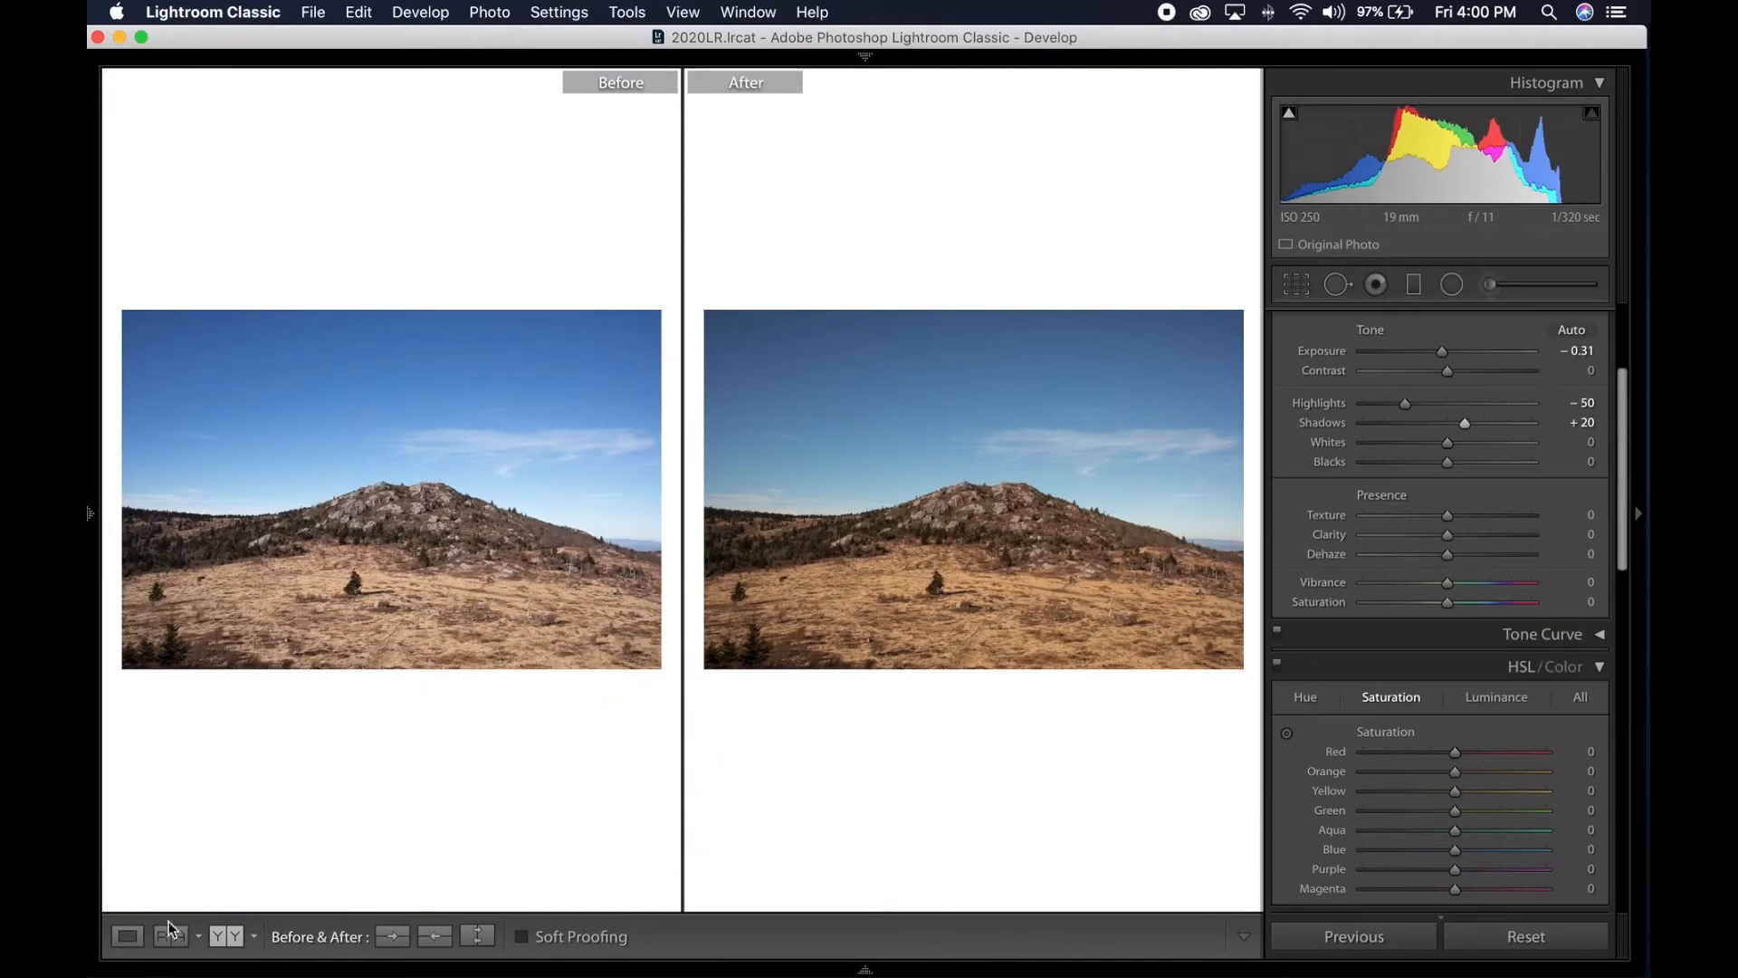
pyautogui.click(138, 939)
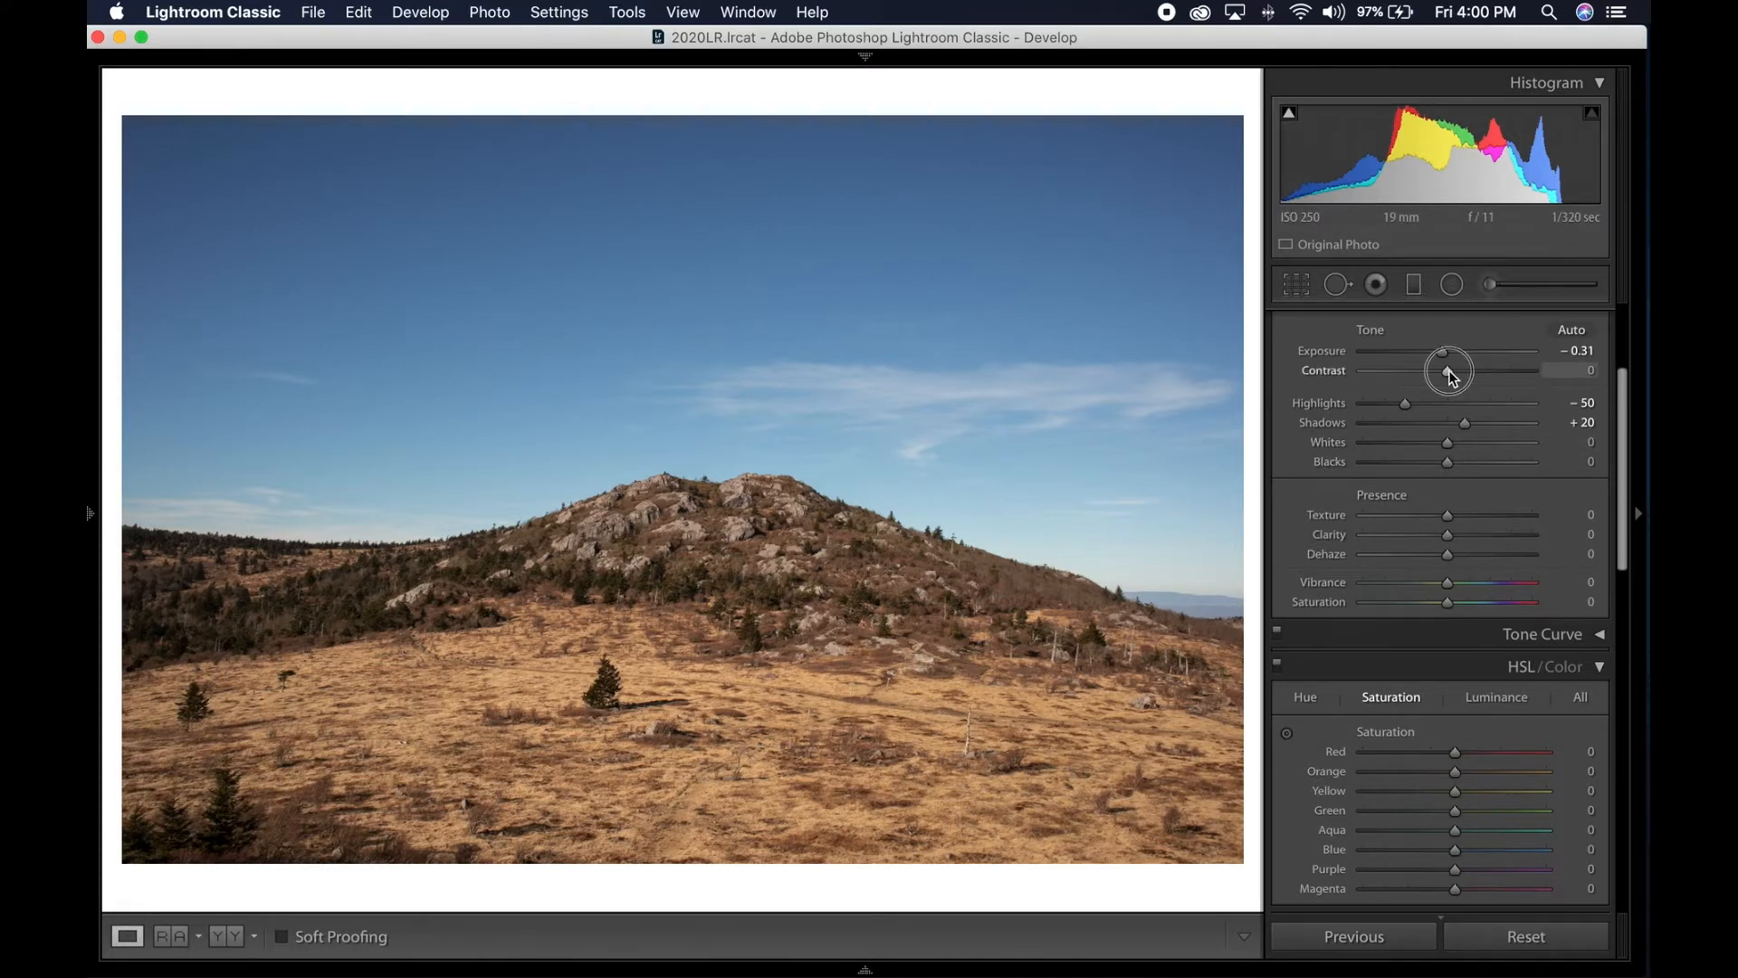
# Step: Set Contrast to +15, Whites to +15 and Blacks to +10
pyautogui.moveTo(1451, 373); pyautogui.dragTo(1462, 372)
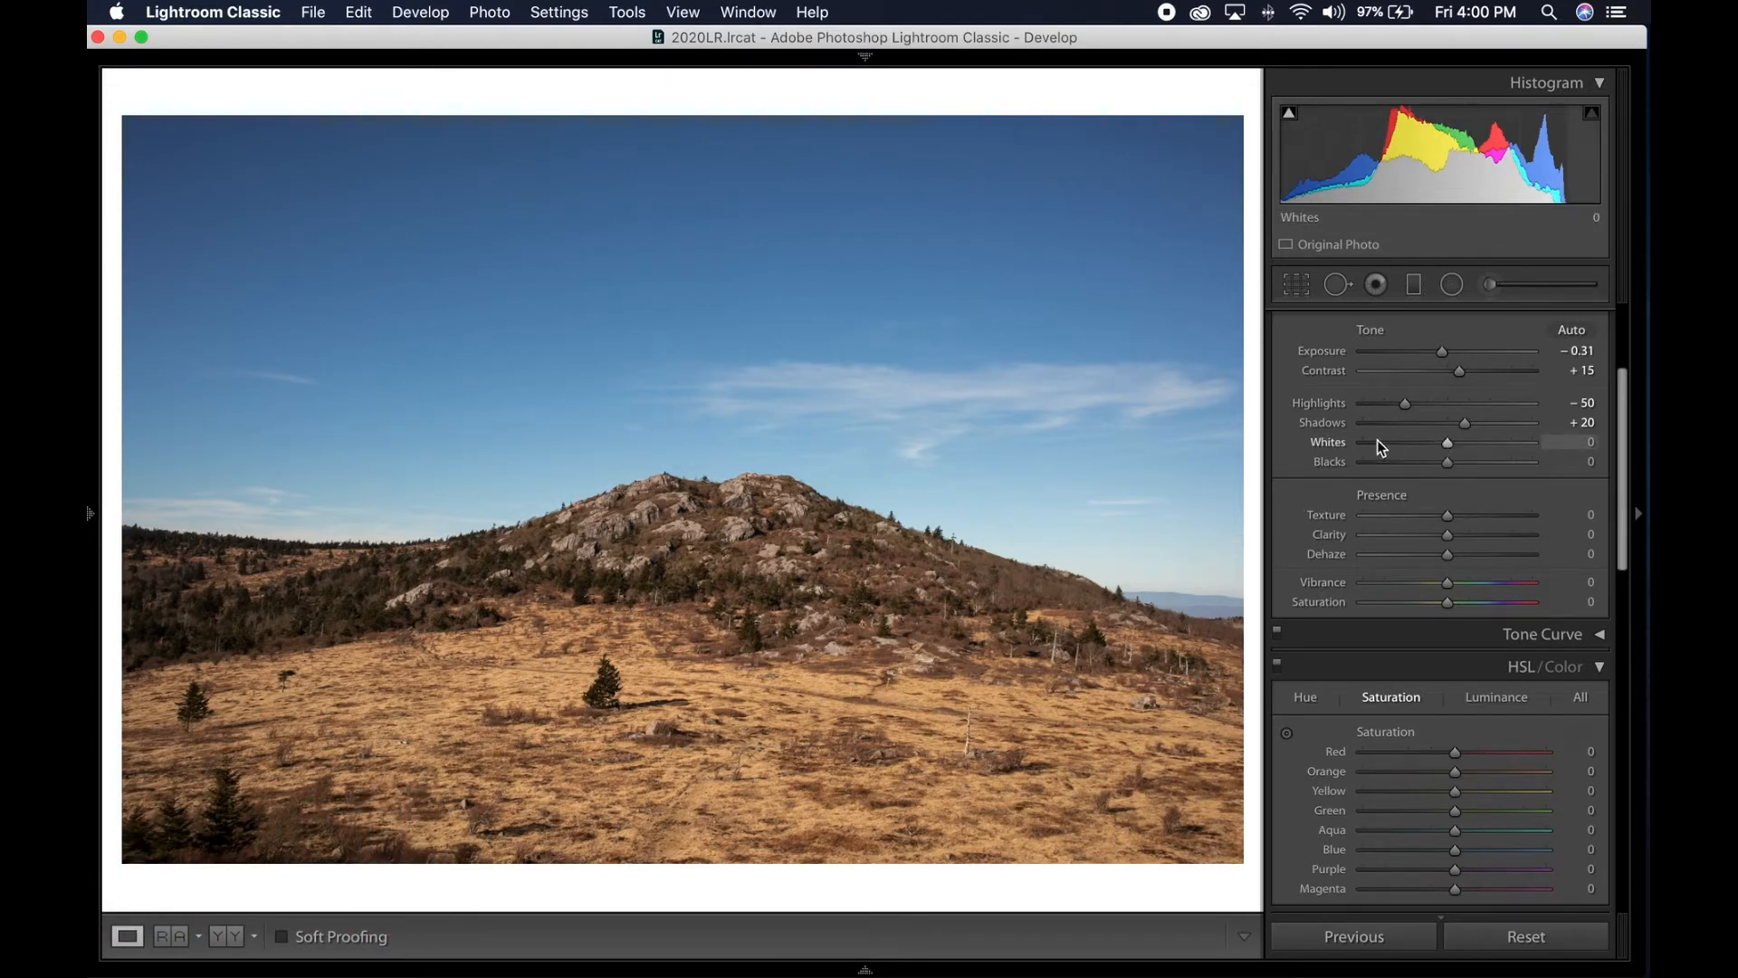
pyautogui.click(1448, 443)
pyautogui.moveTo(1449, 443)
pyautogui.mouseDown()
pyautogui.moveTo(1464, 447)
pyautogui.moveTo(1454, 464)
pyautogui.mouseUp()
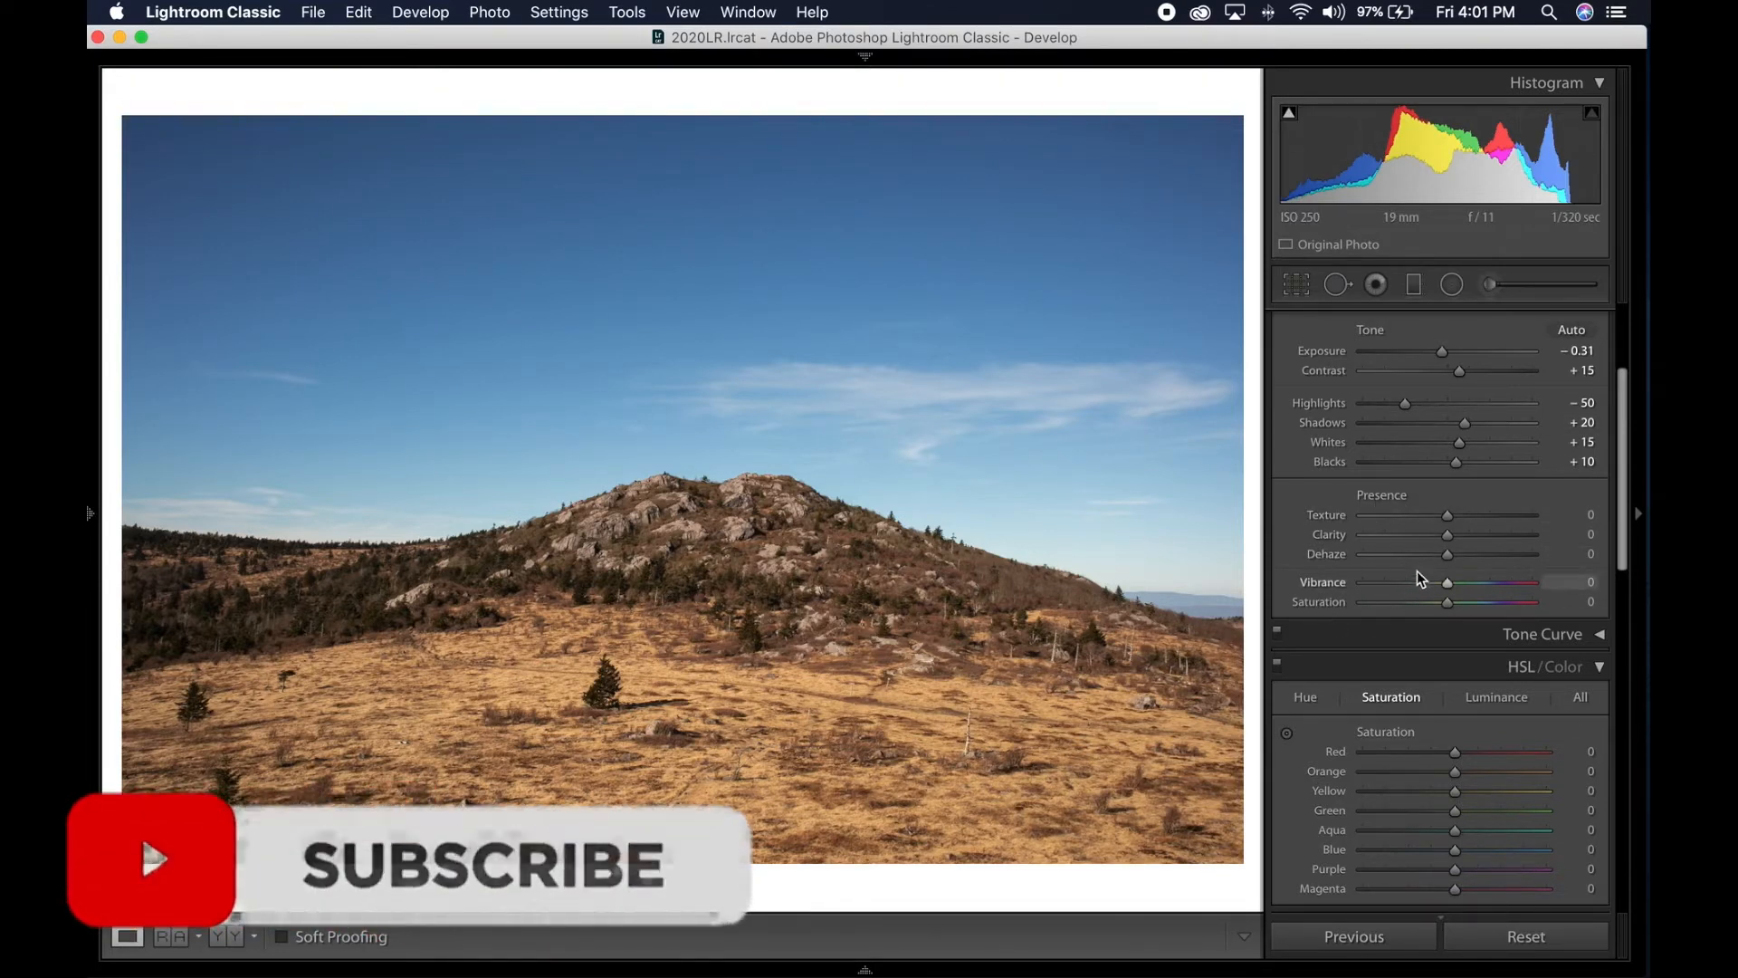
# Step: Collapse the HSL/Color, Detail and Lens Corrections adjustment groups
pyautogui.click(1575, 666)
pyautogui.click(1595, 731)
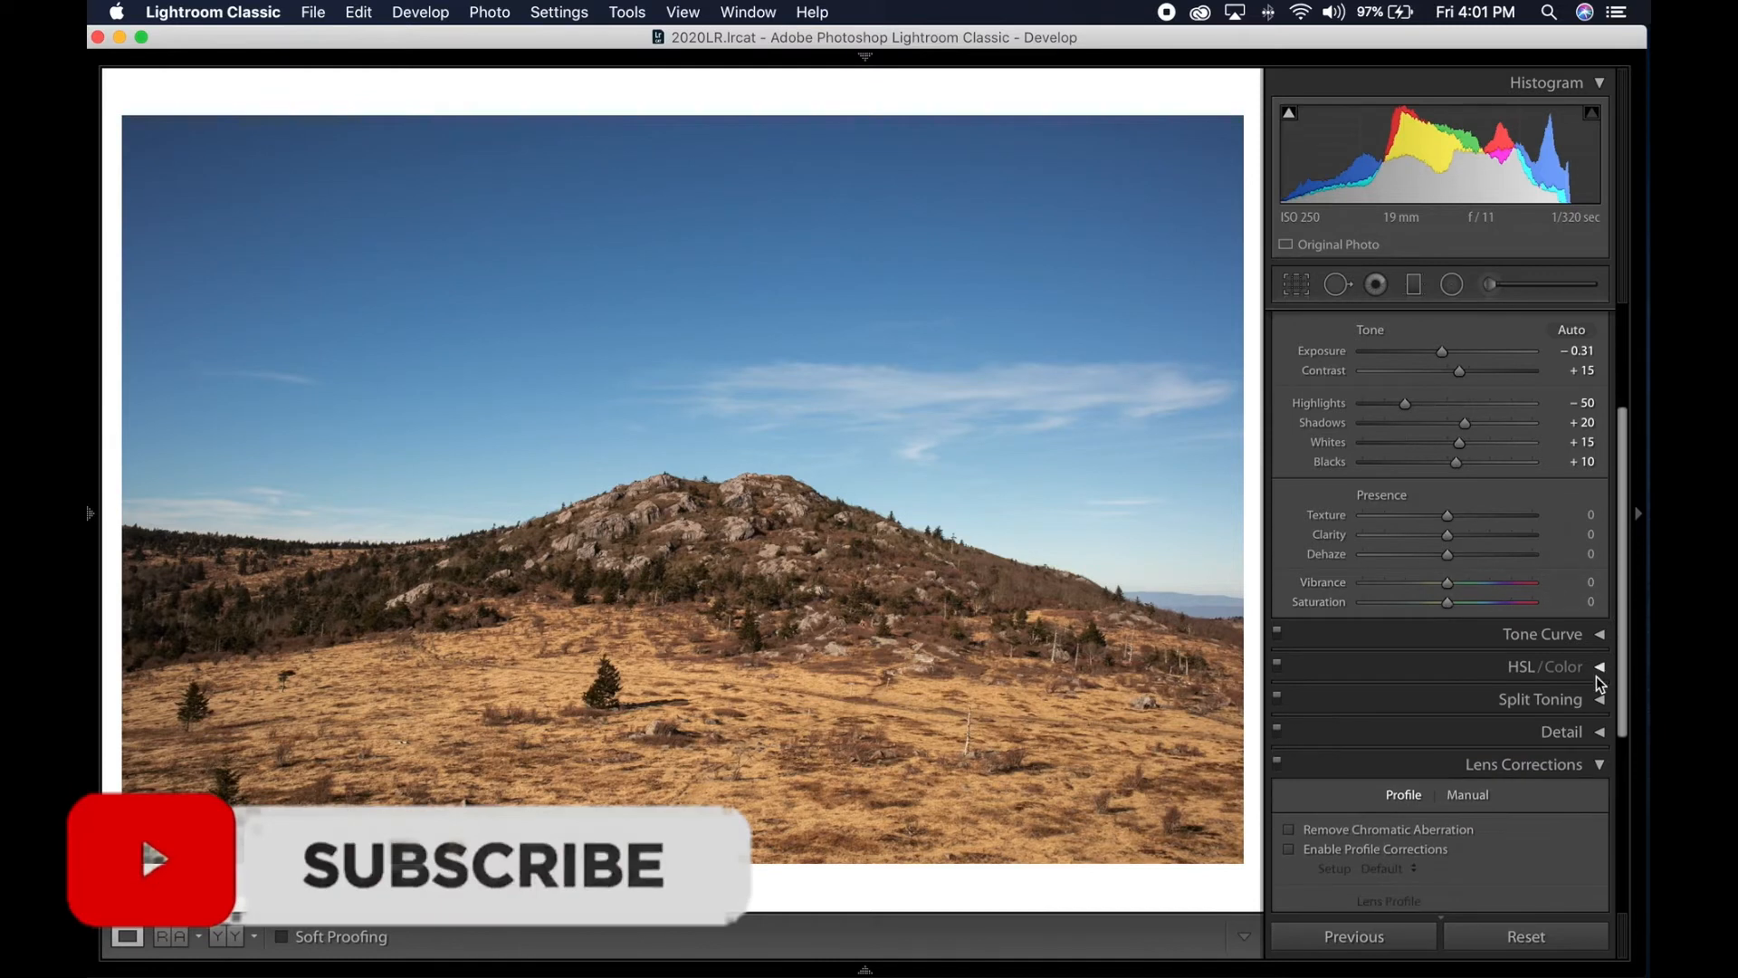
pyautogui.click(1597, 764)
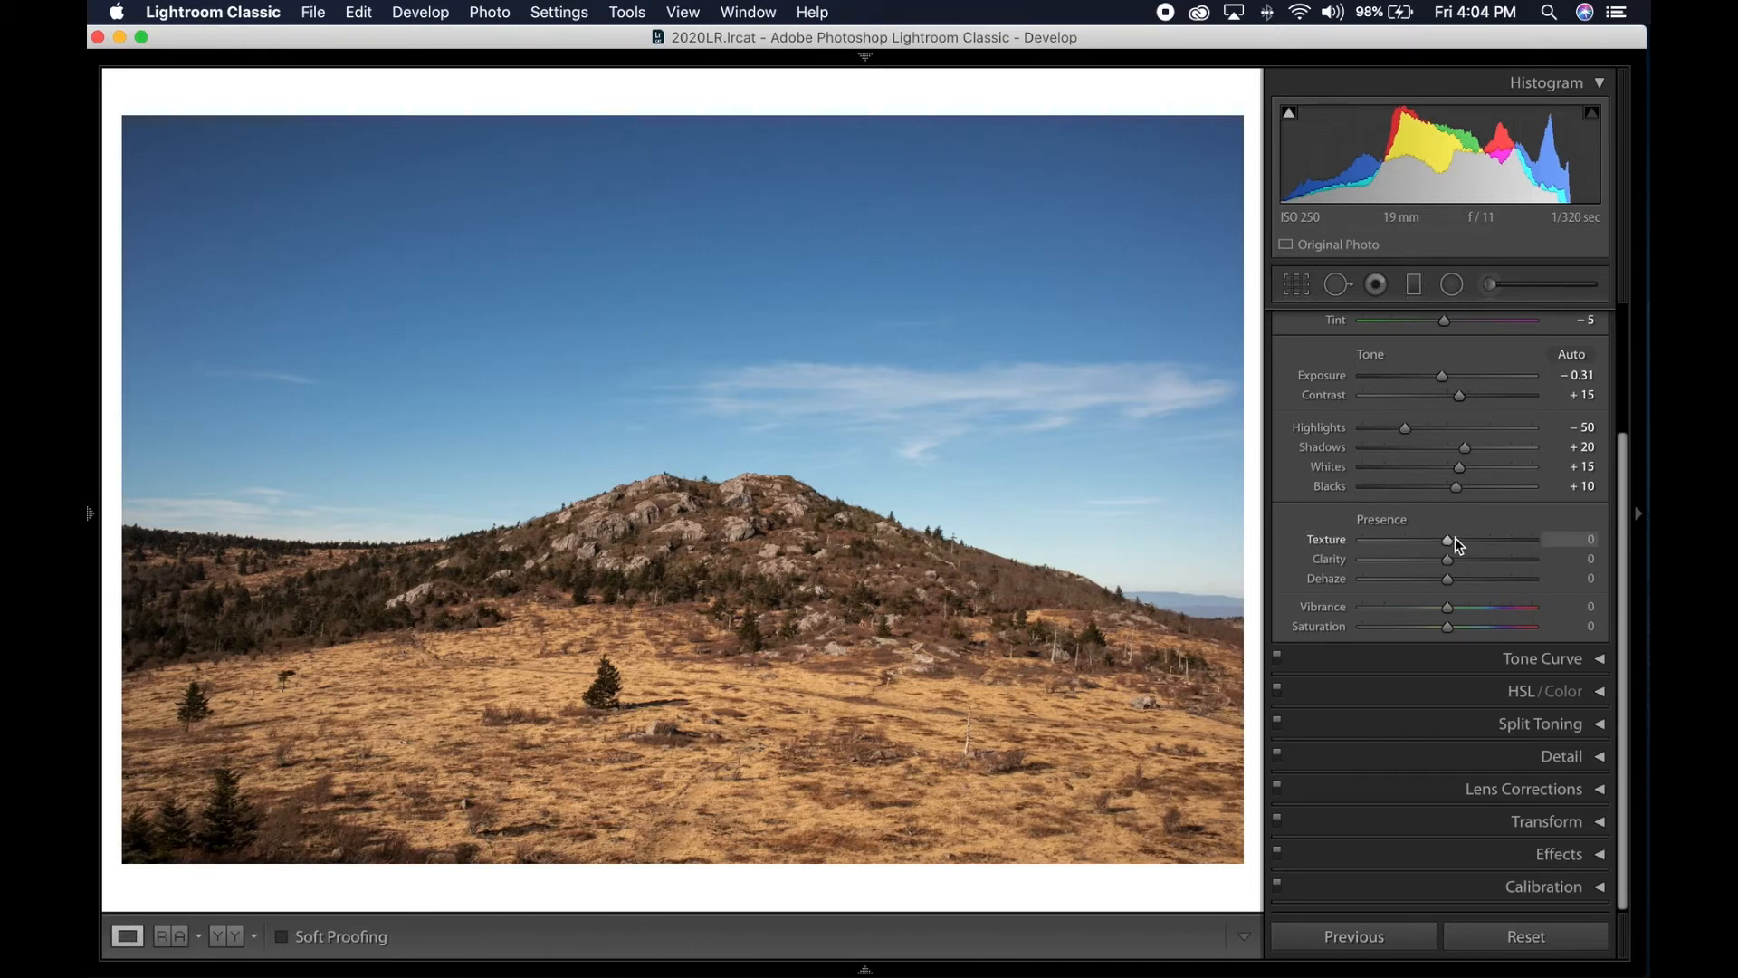
# Step: Try Texture at +100, examine the rocky hilltop up close, and reduce Texture to +15
pyautogui.moveTo(1446, 538); pyautogui.dragTo(1599, 546)
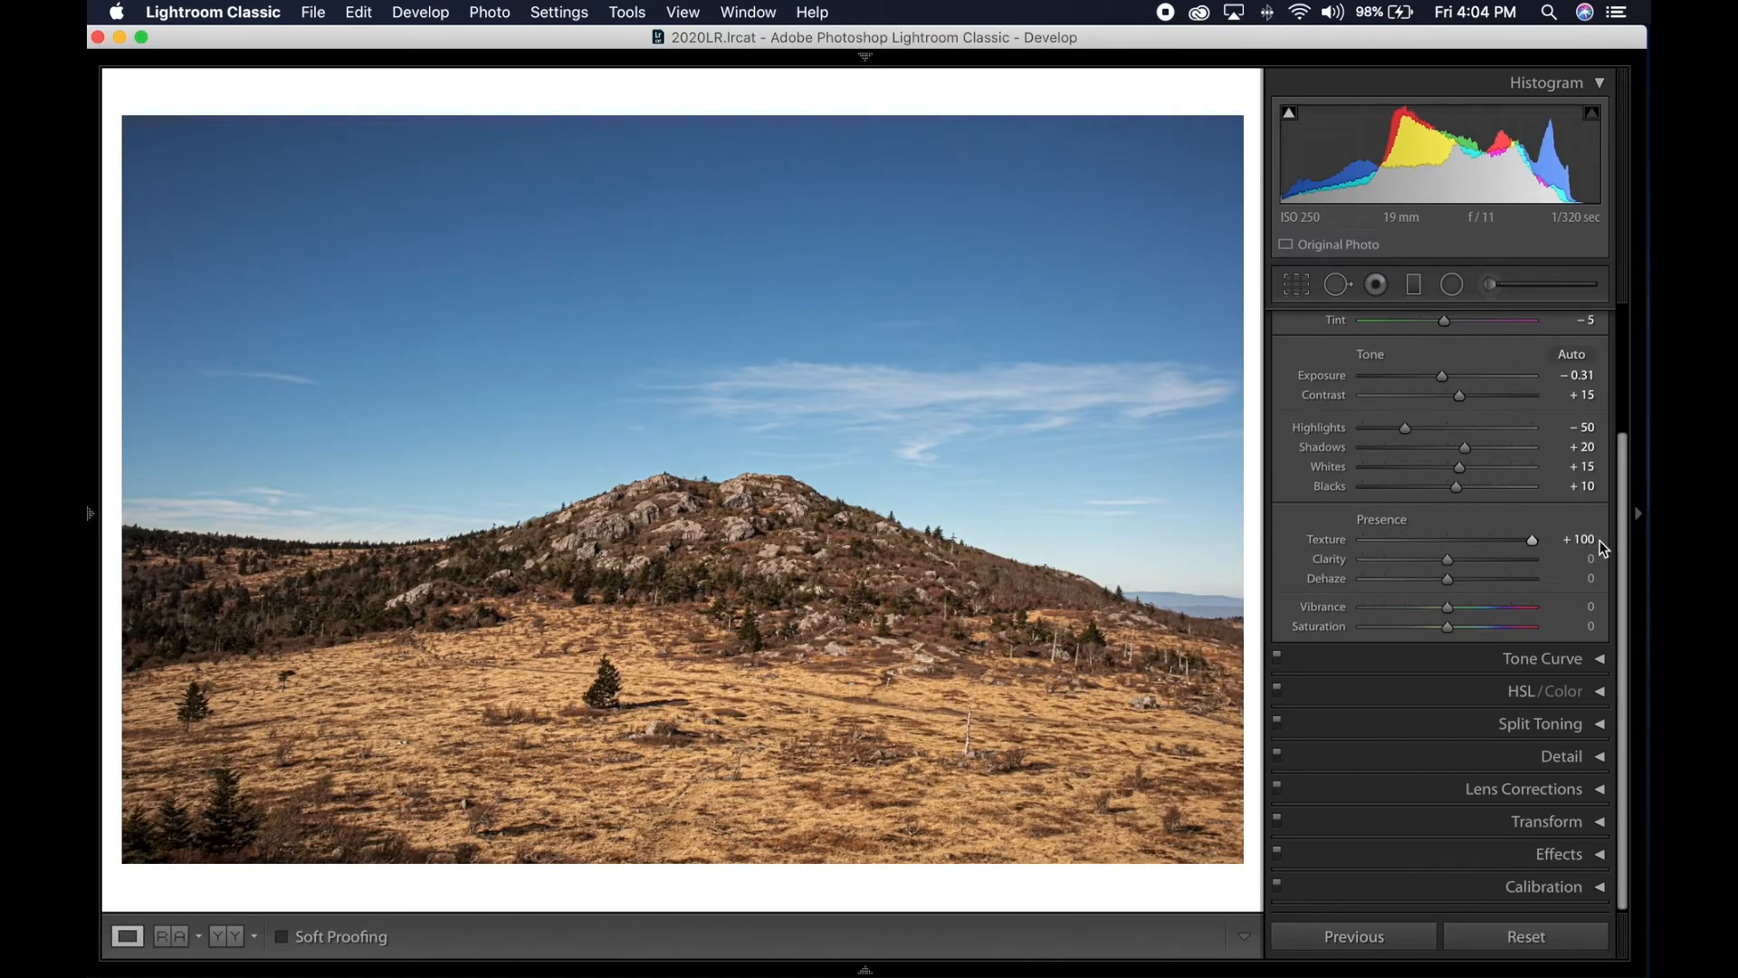
pyautogui.click(644, 575)
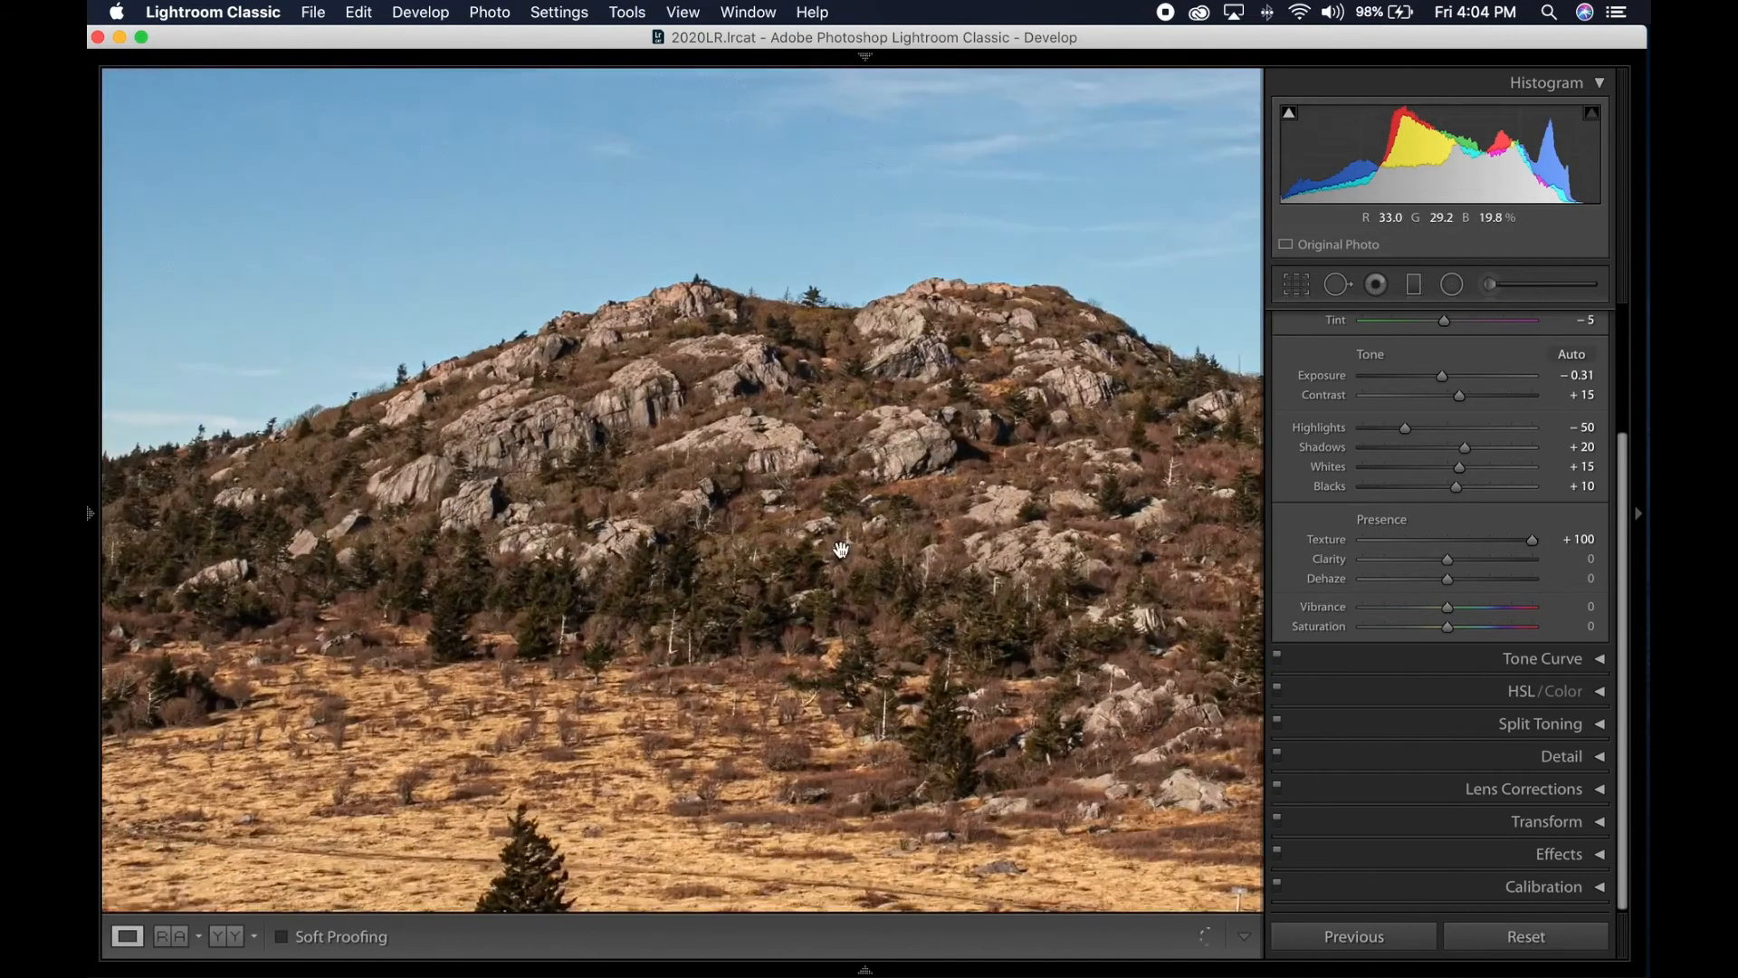
pyautogui.click(893, 502)
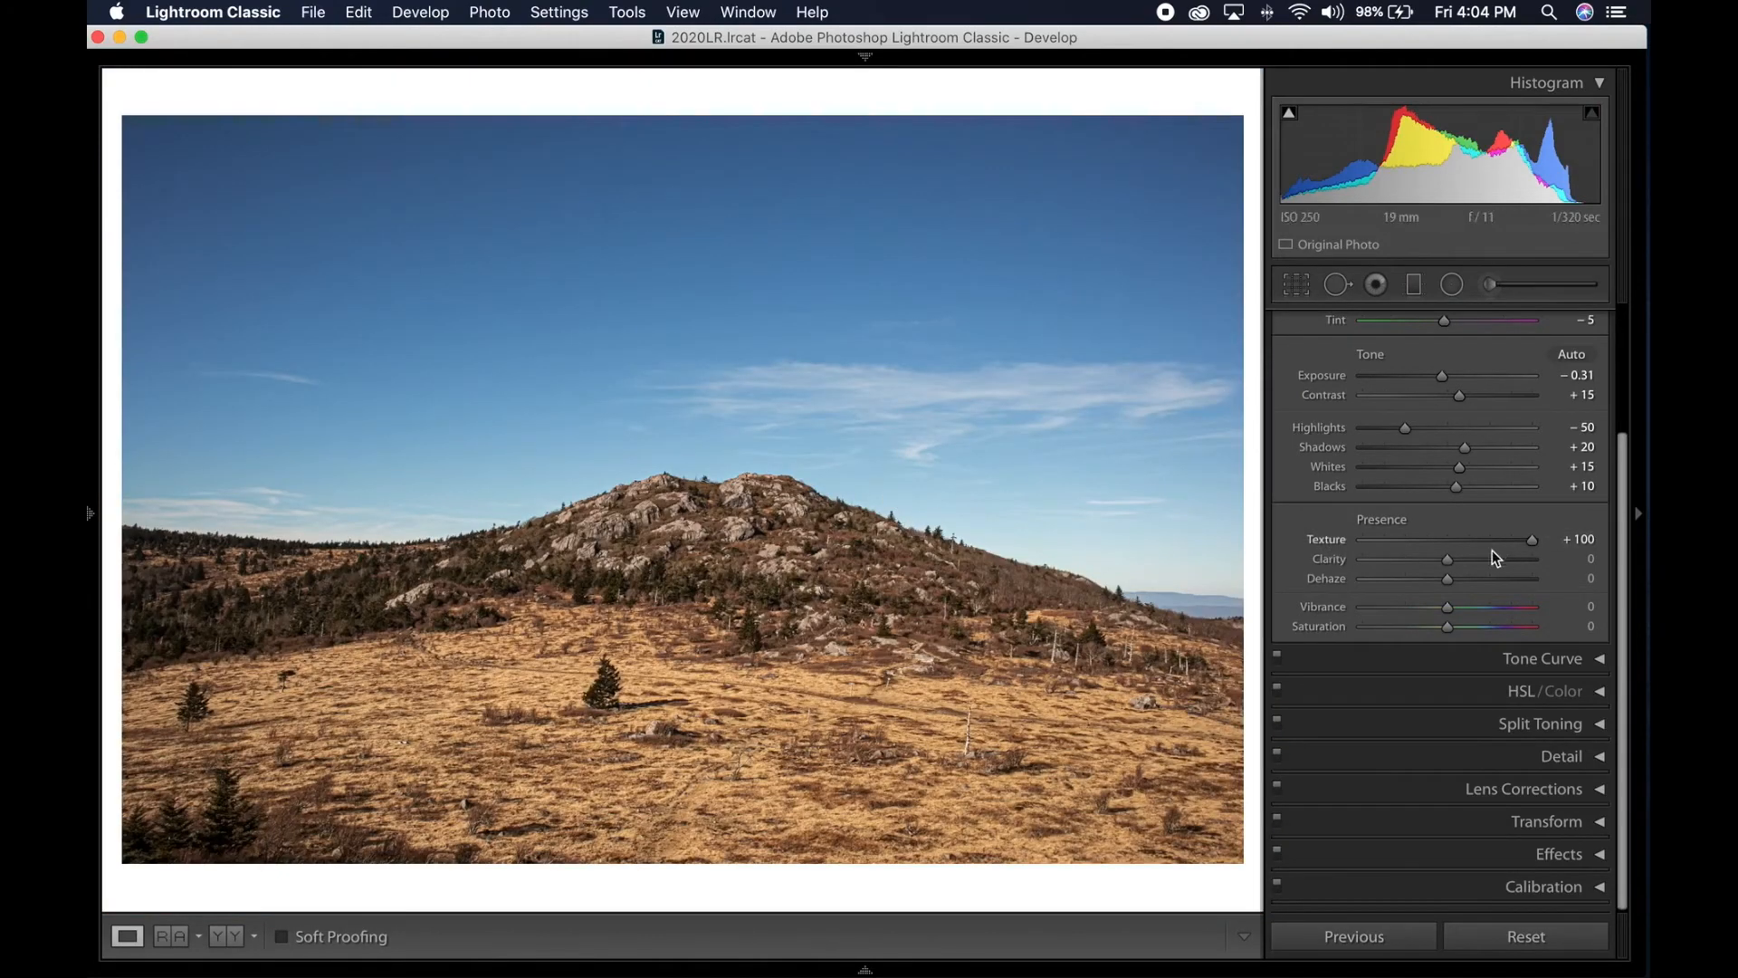
pyautogui.moveTo(1491, 539); pyautogui.dragTo(1455, 542)
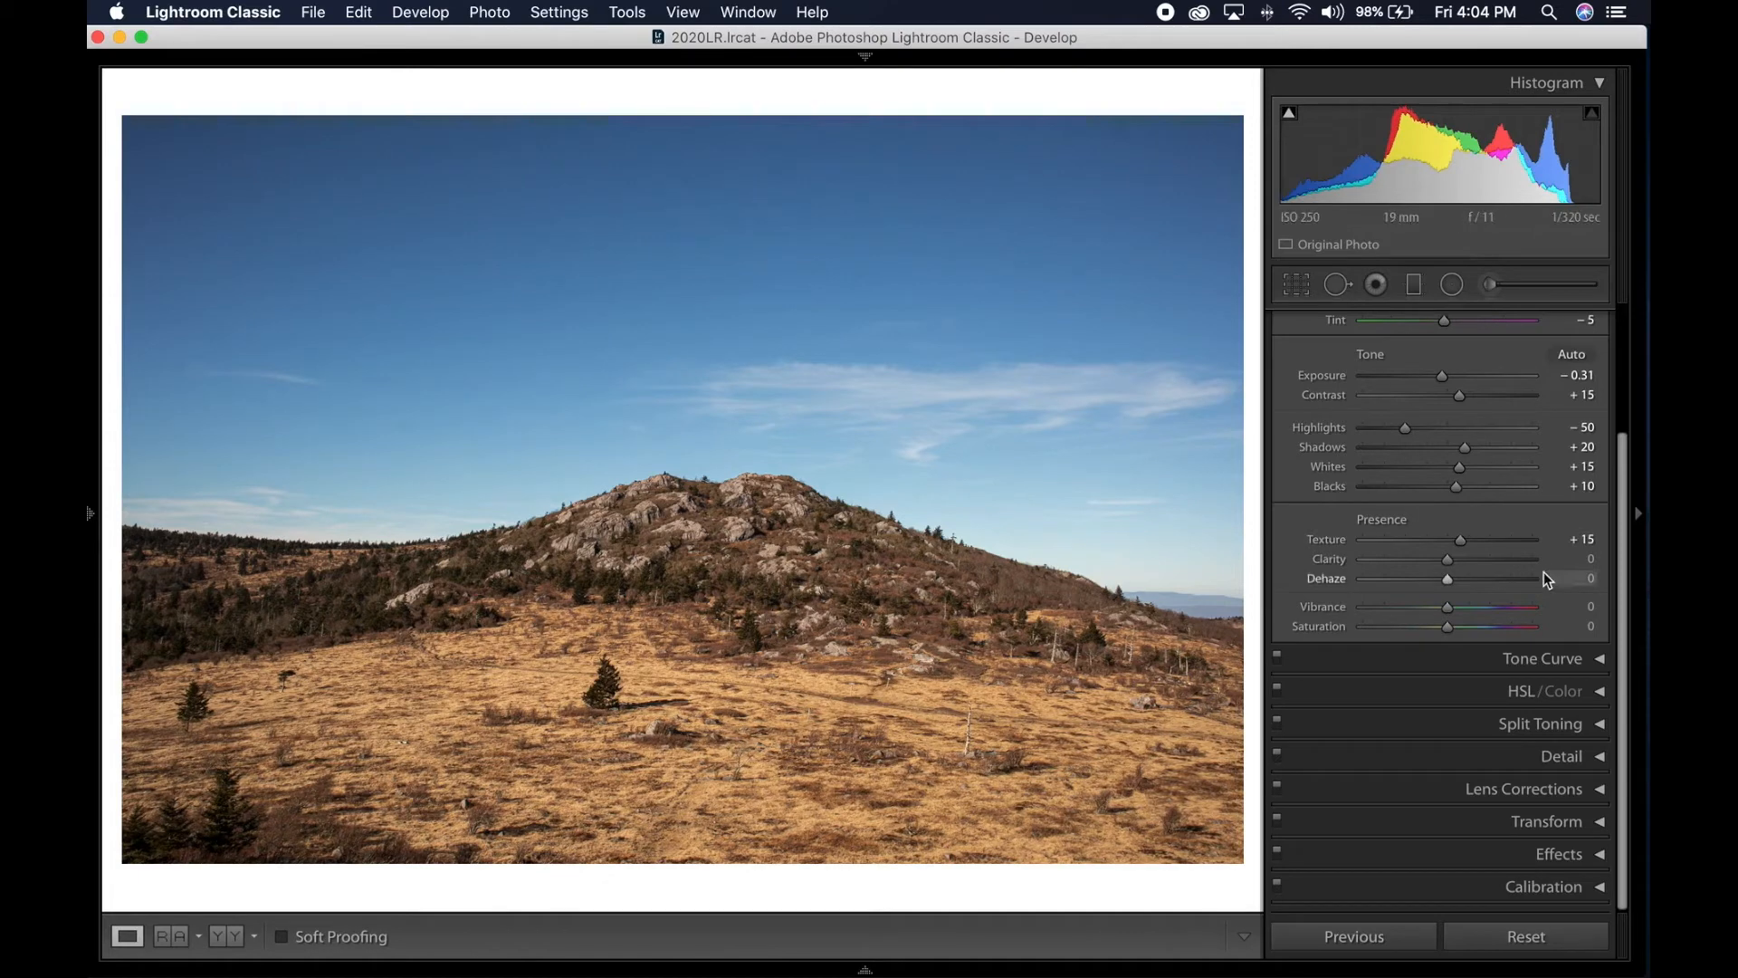
# Step: Raise Texture to +100 again, compare it with about zero on the magnified rocks, and reset Texture
pyautogui.moveTo(1459, 541); pyautogui.dragTo(1559, 539)
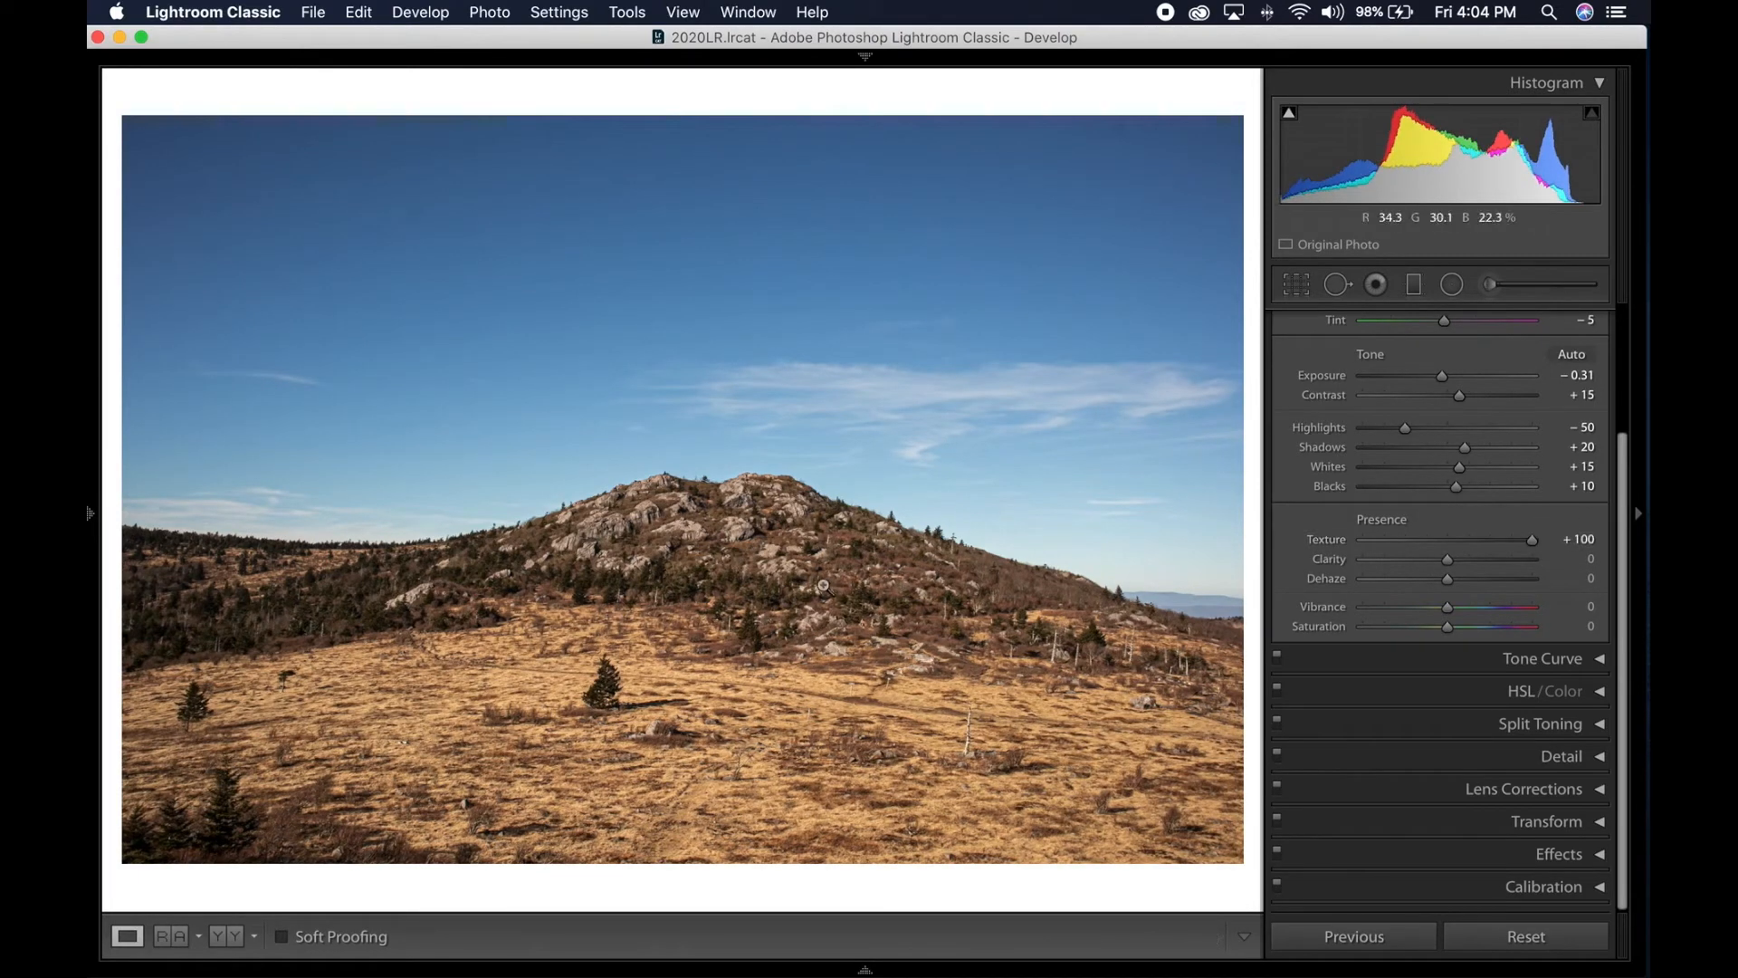
pyautogui.click(731, 524)
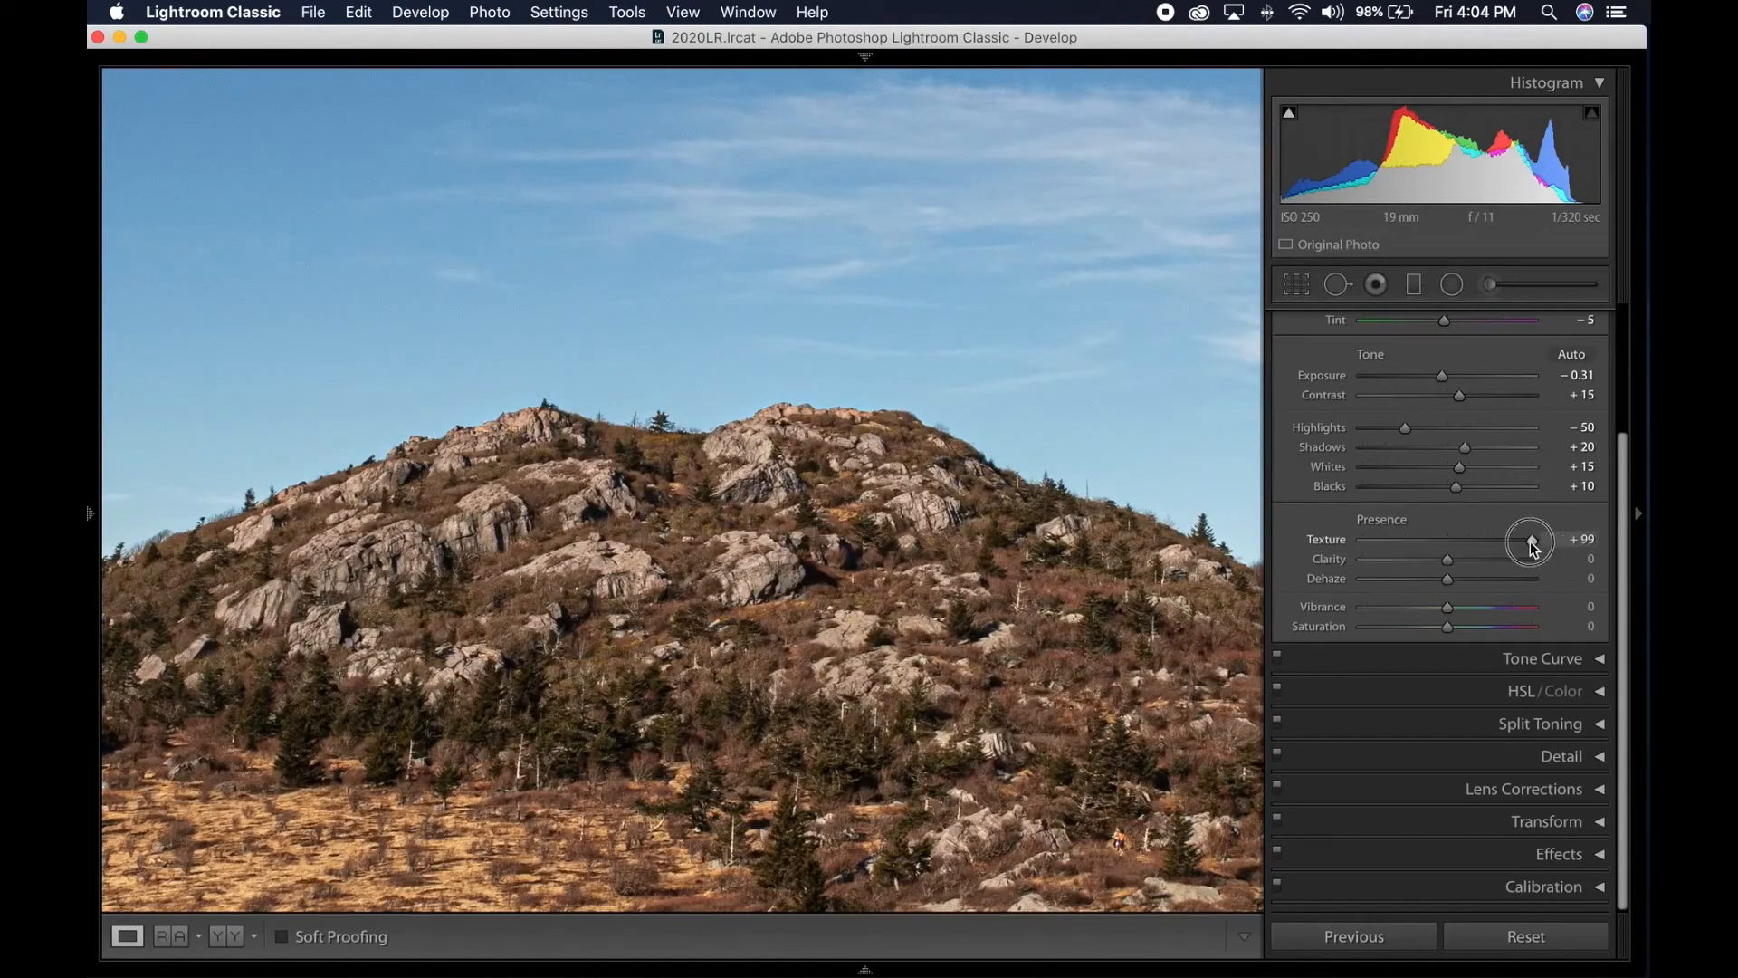
pyautogui.moveTo(1532, 546); pyautogui.dragTo(1448, 550)
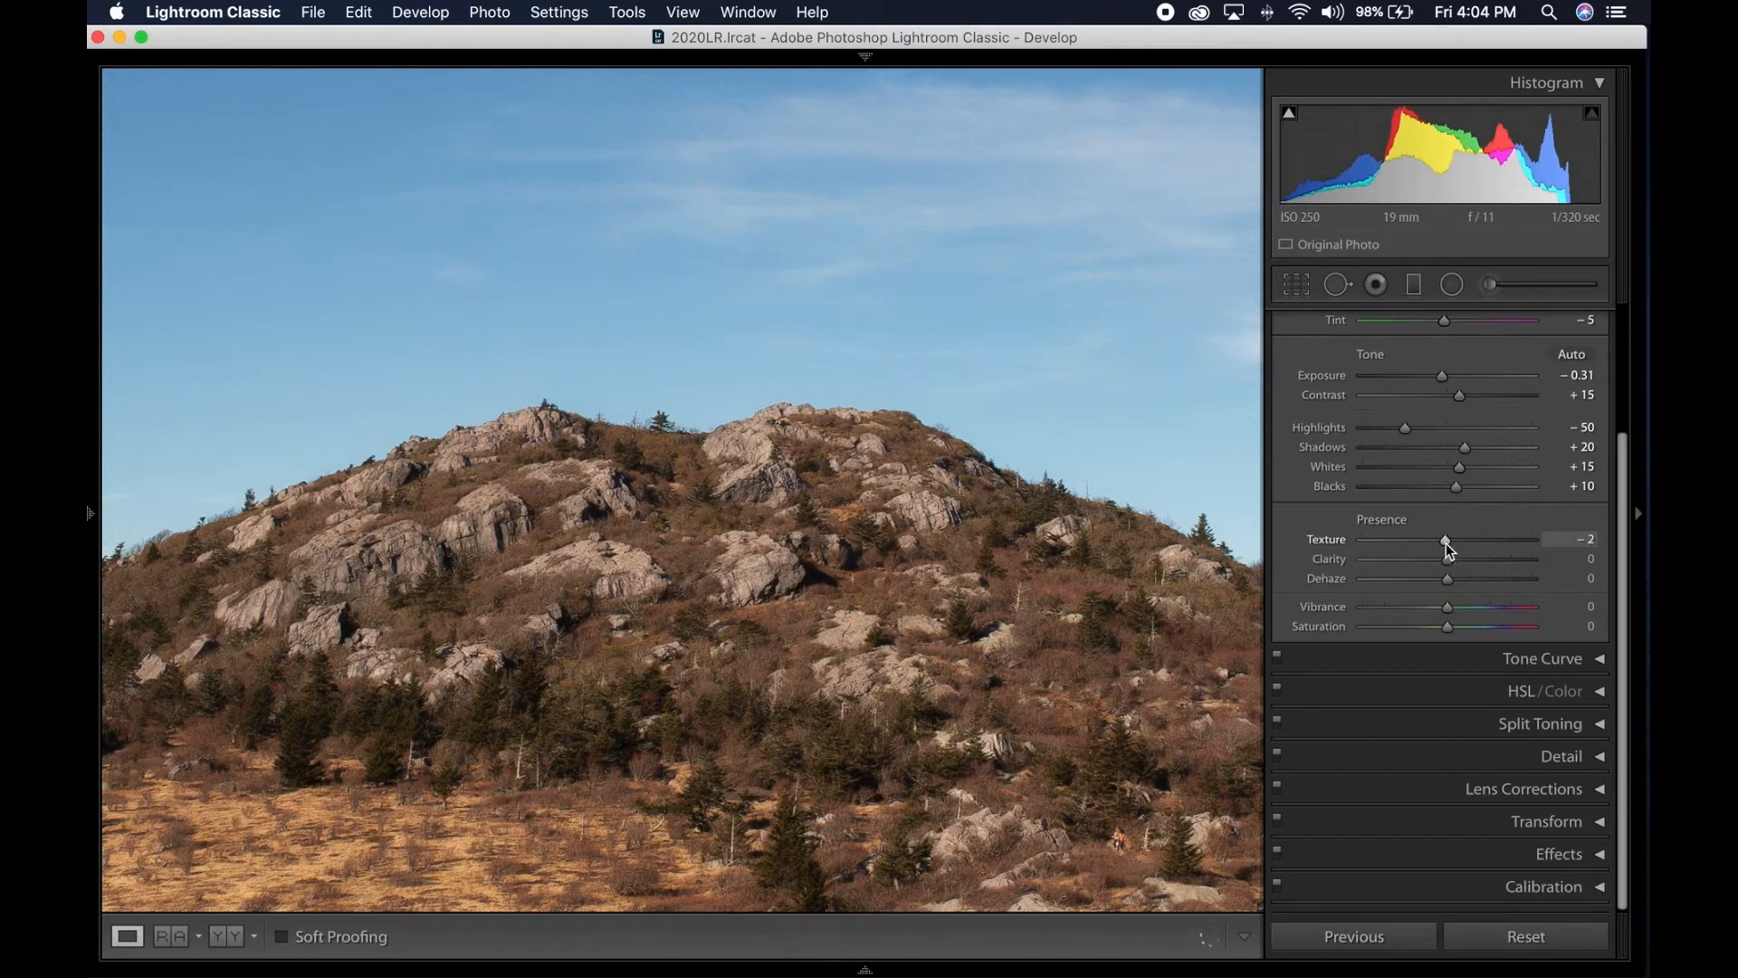
pyautogui.doubleClick(1449, 547)
# Step: Compare Texture at +25 and +100 on the whole photo, and settle on +24
pyautogui.moveTo(1449, 544); pyautogui.dragTo(1469, 544)
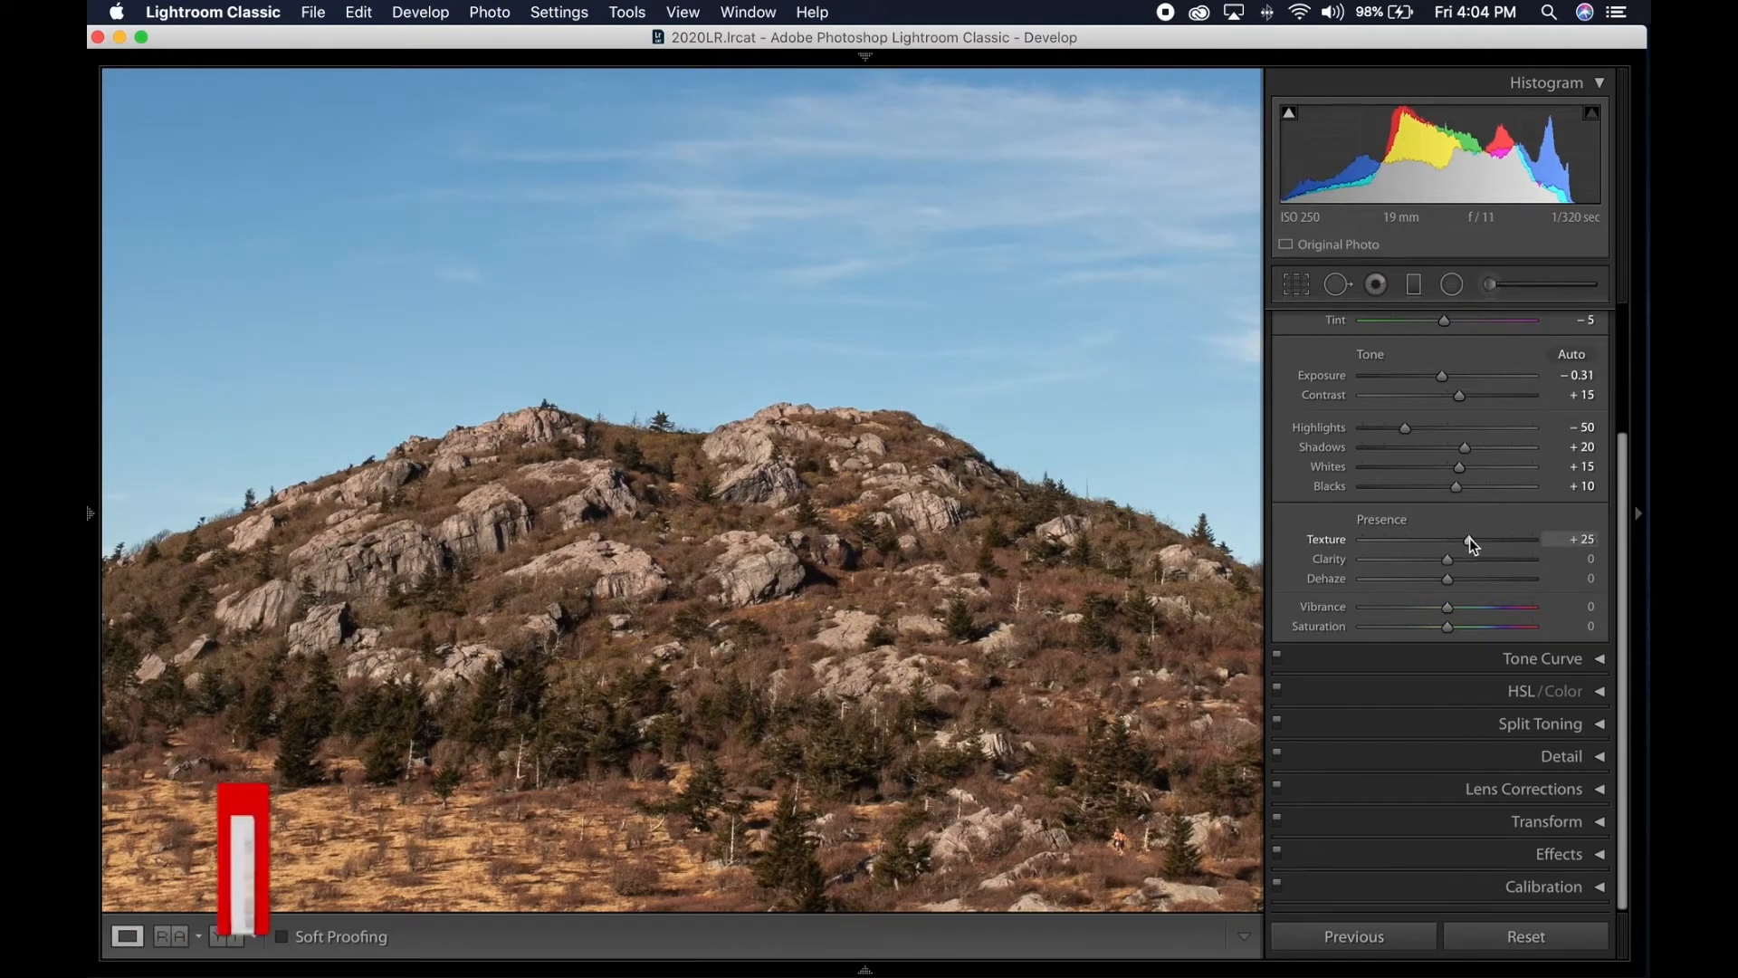
pyautogui.click(827, 549)
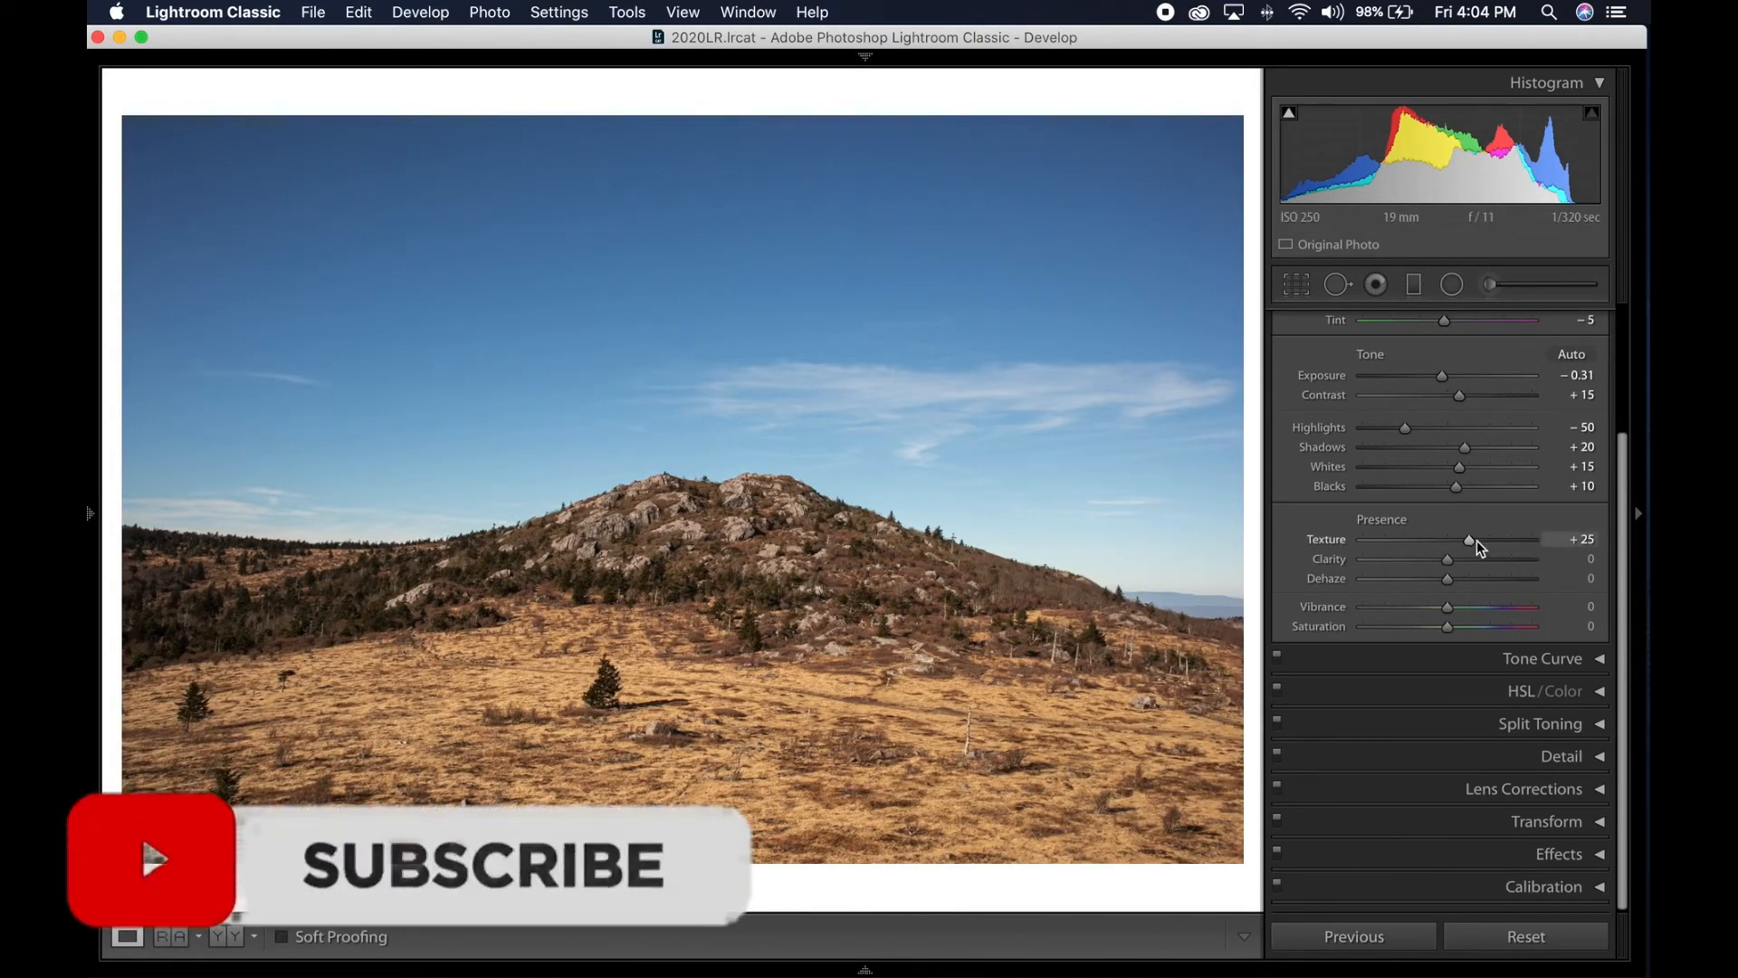
pyautogui.moveTo(1472, 540); pyautogui.dragTo(1580, 548)
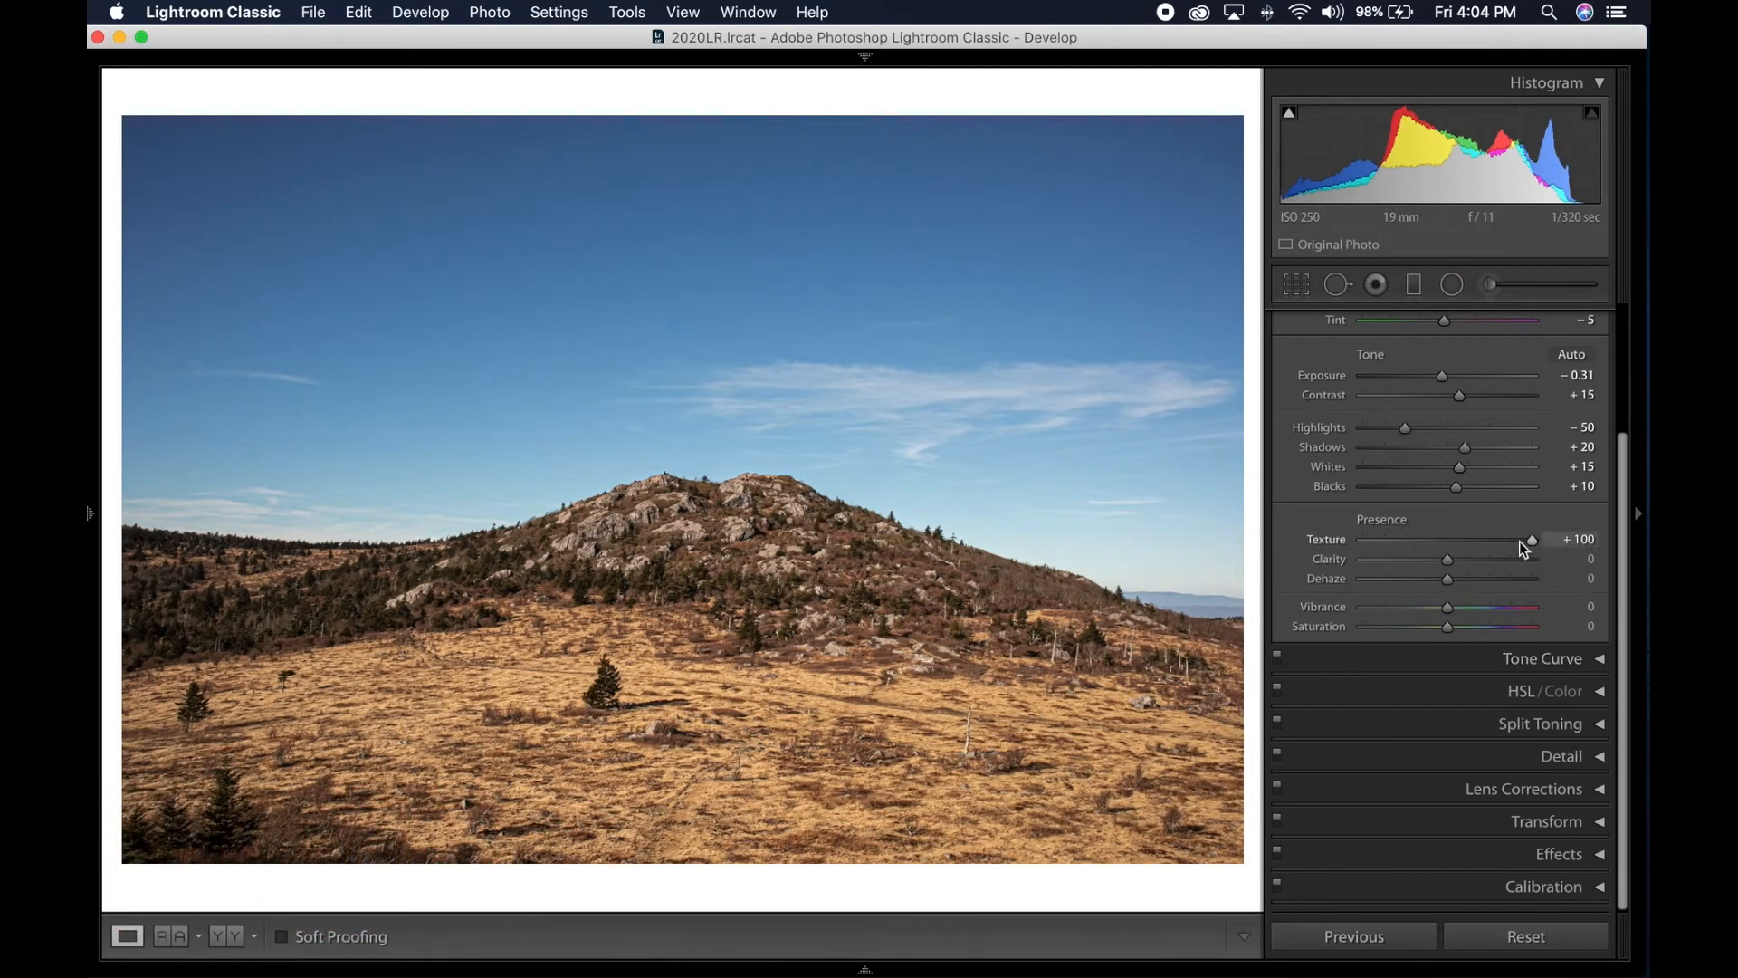
pyautogui.moveTo(1536, 541); pyautogui.dragTo(1469, 550)
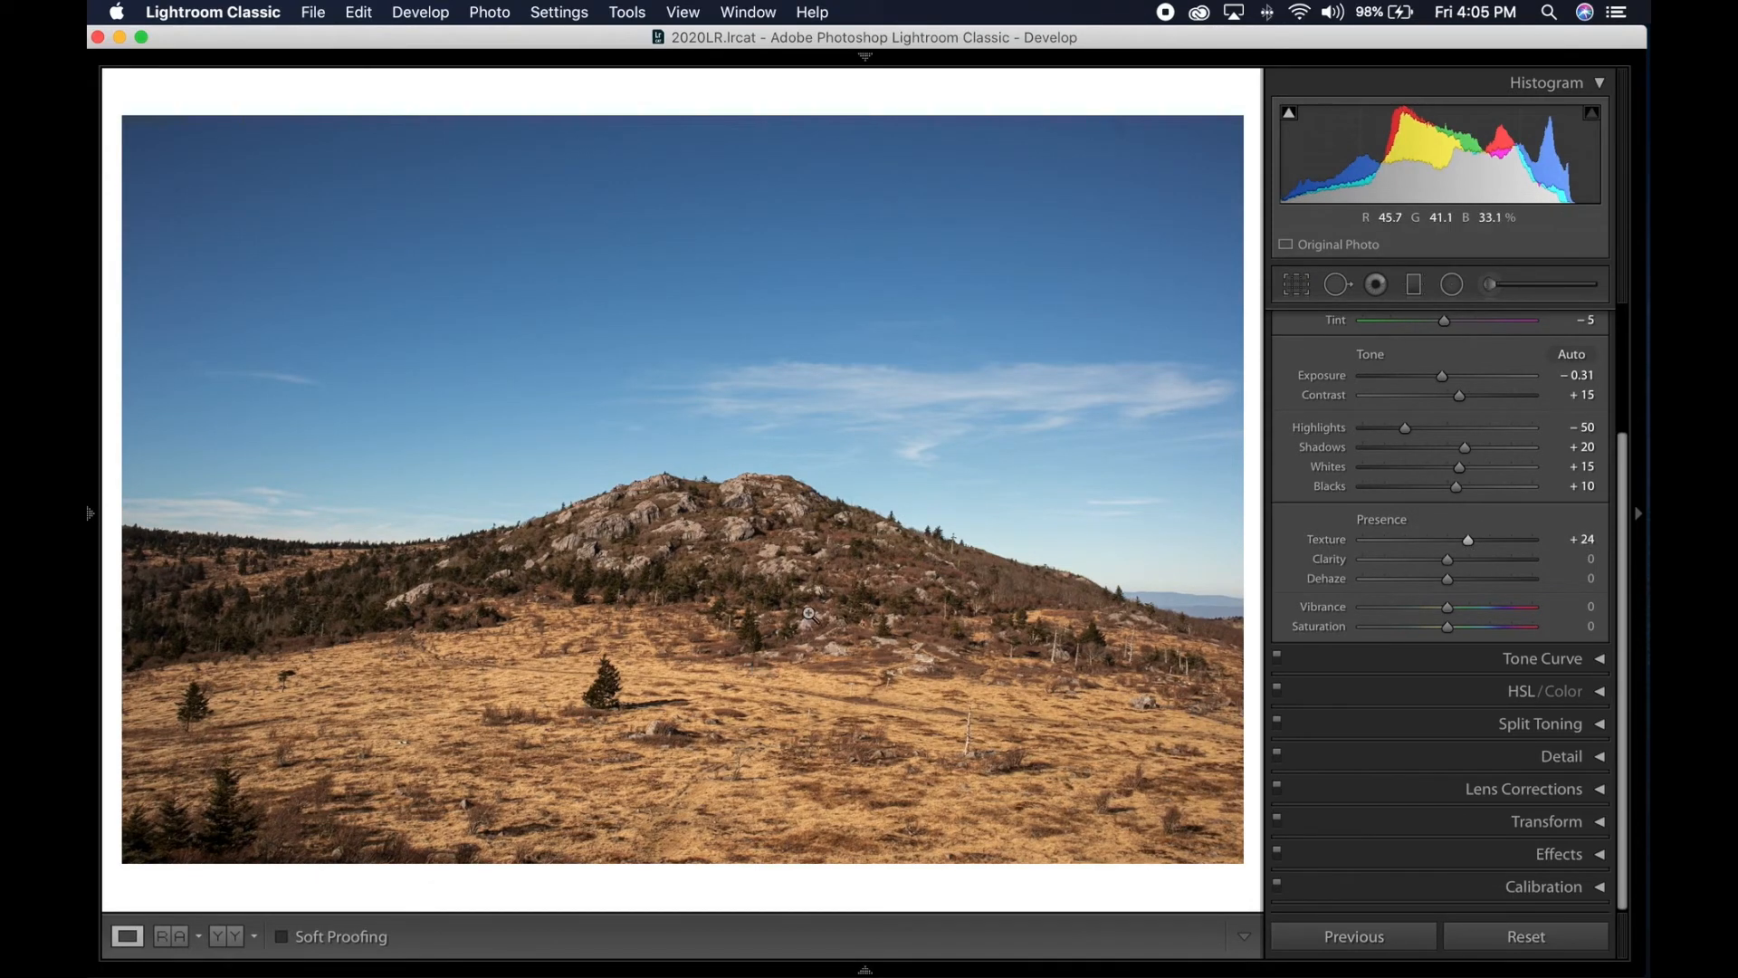
# Step: Try Clarity at +100 and -100, checking the rocks up close and the whole photo, and reset Clarity
pyautogui.click(696, 522)
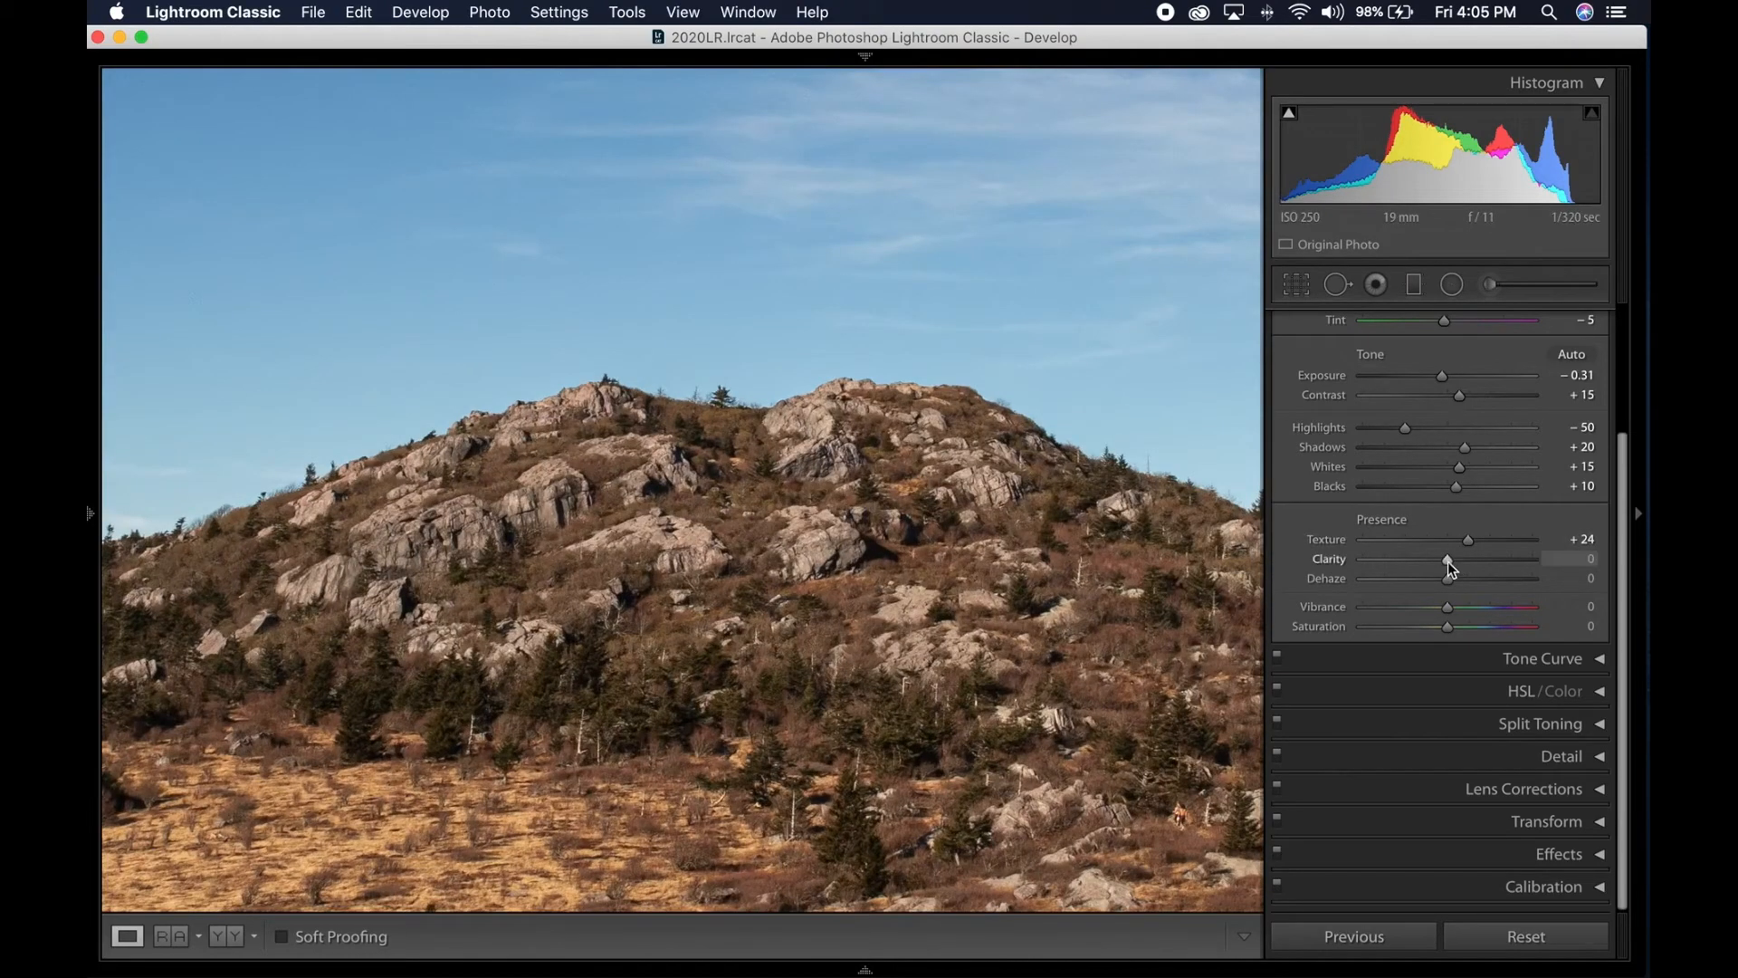
pyautogui.moveTo(1448, 561); pyautogui.dragTo(1571, 562)
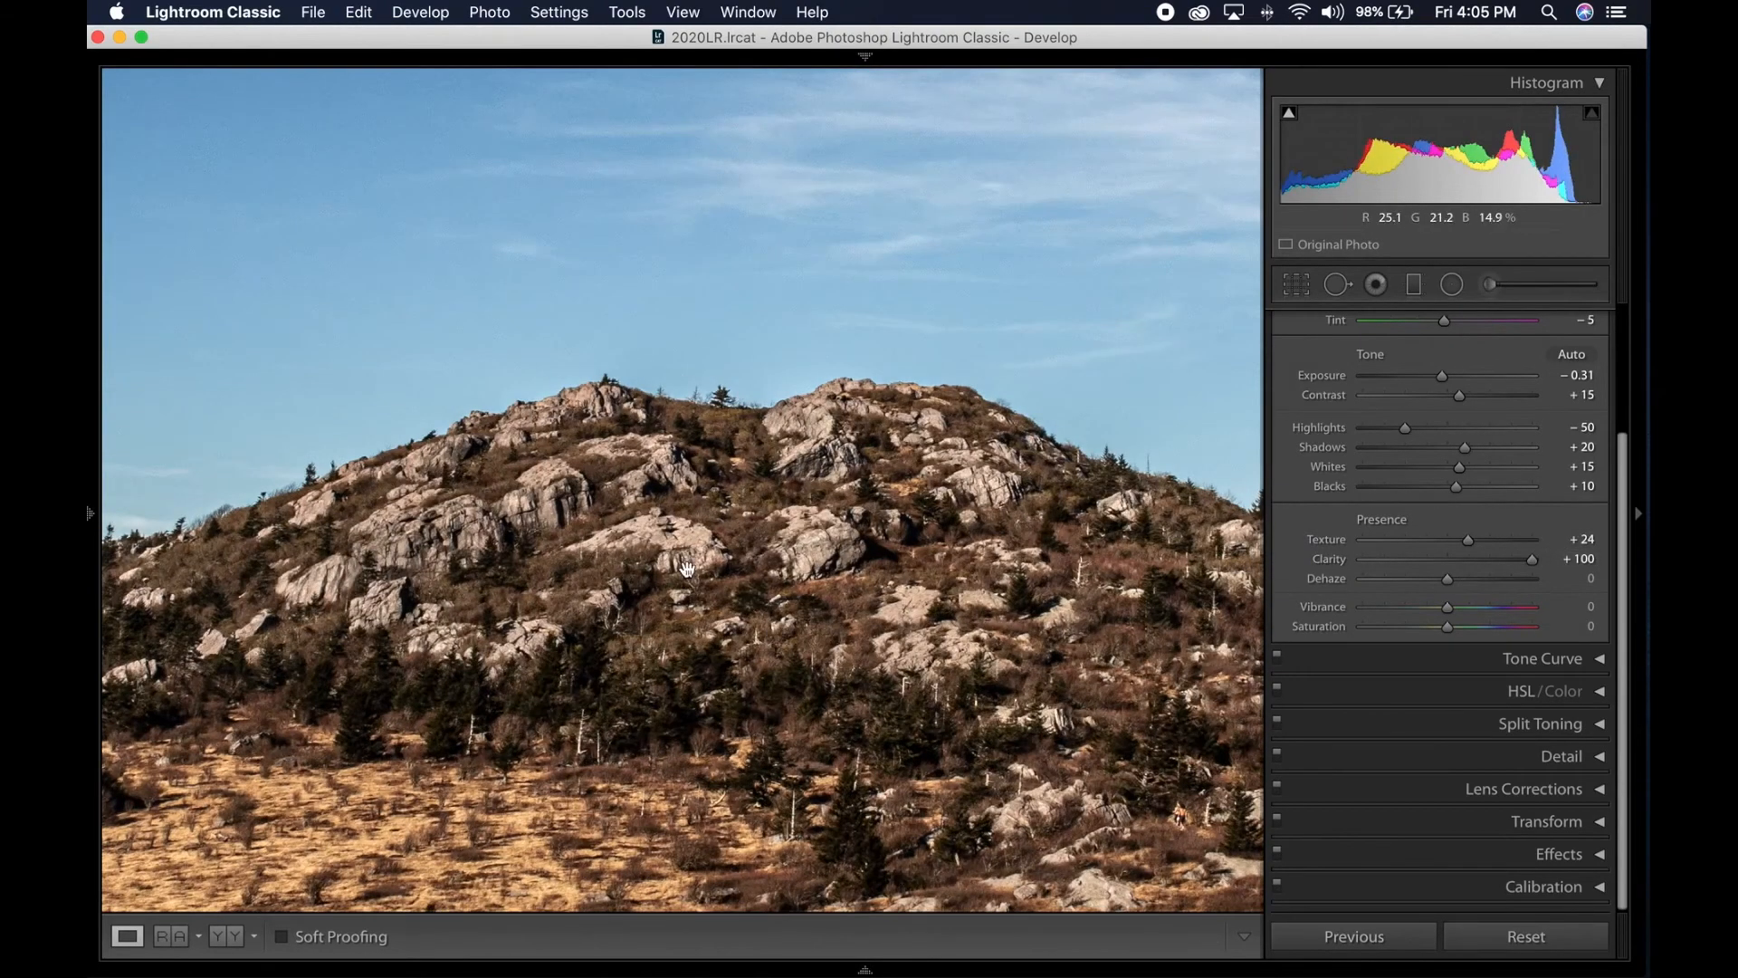
pyautogui.click(715, 592)
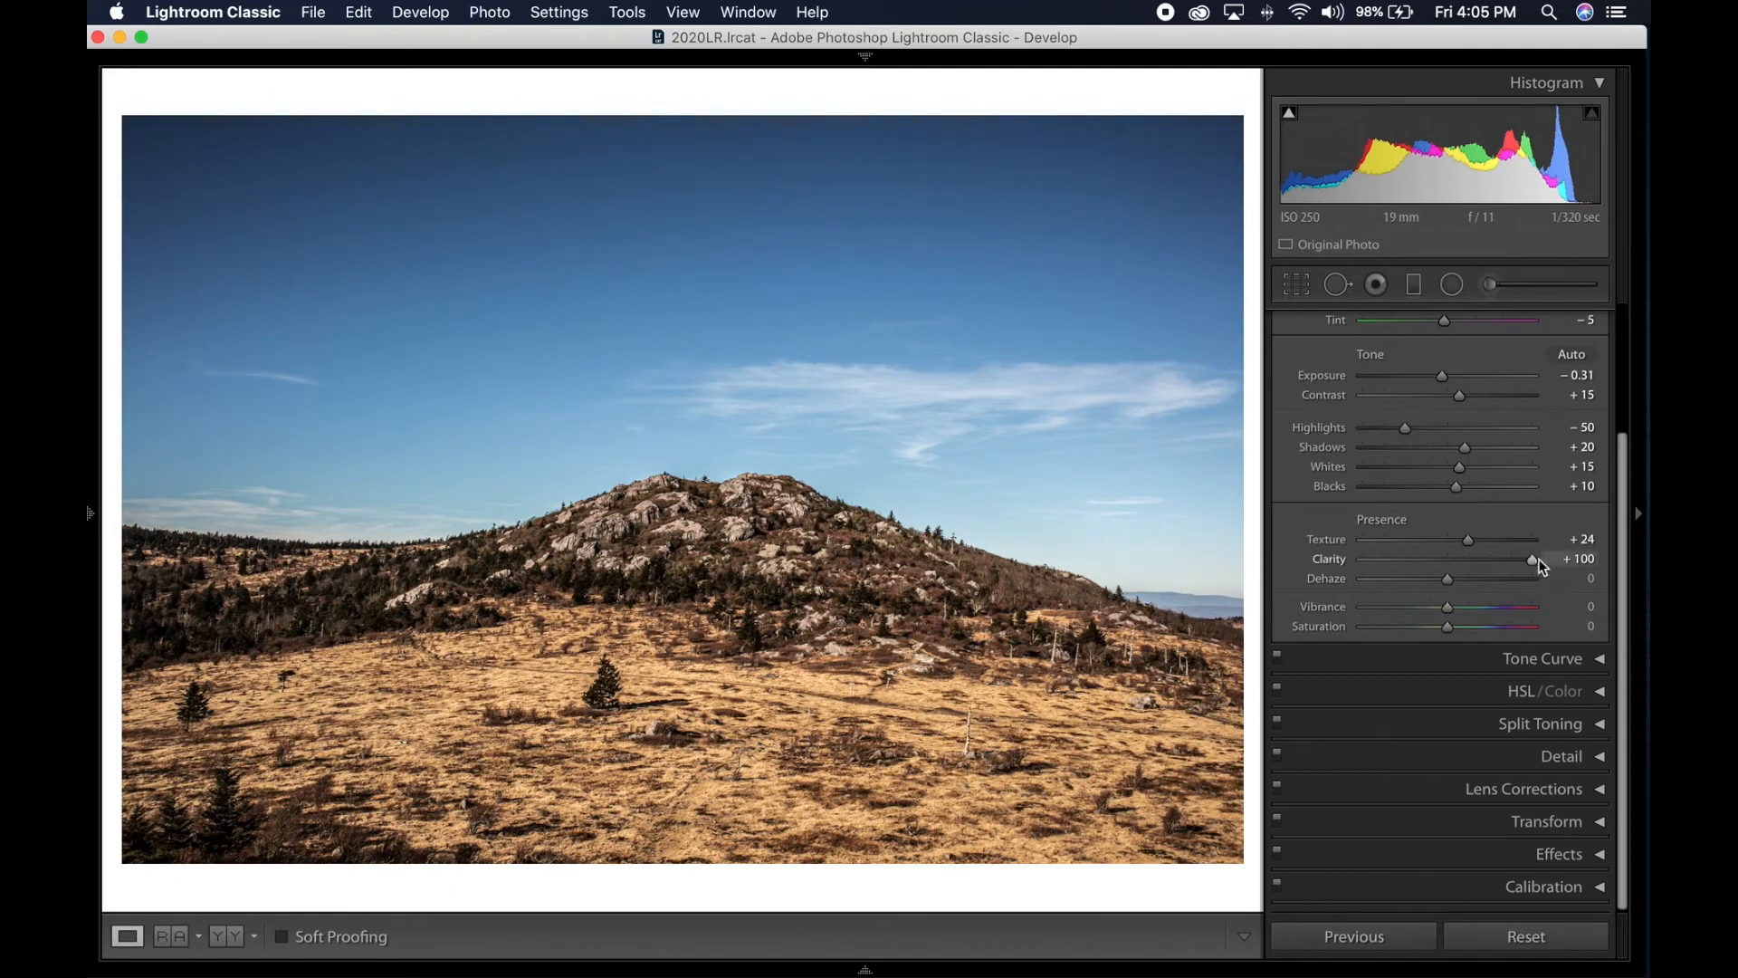
pyautogui.moveTo(1526, 561); pyautogui.dragTo(1300, 563)
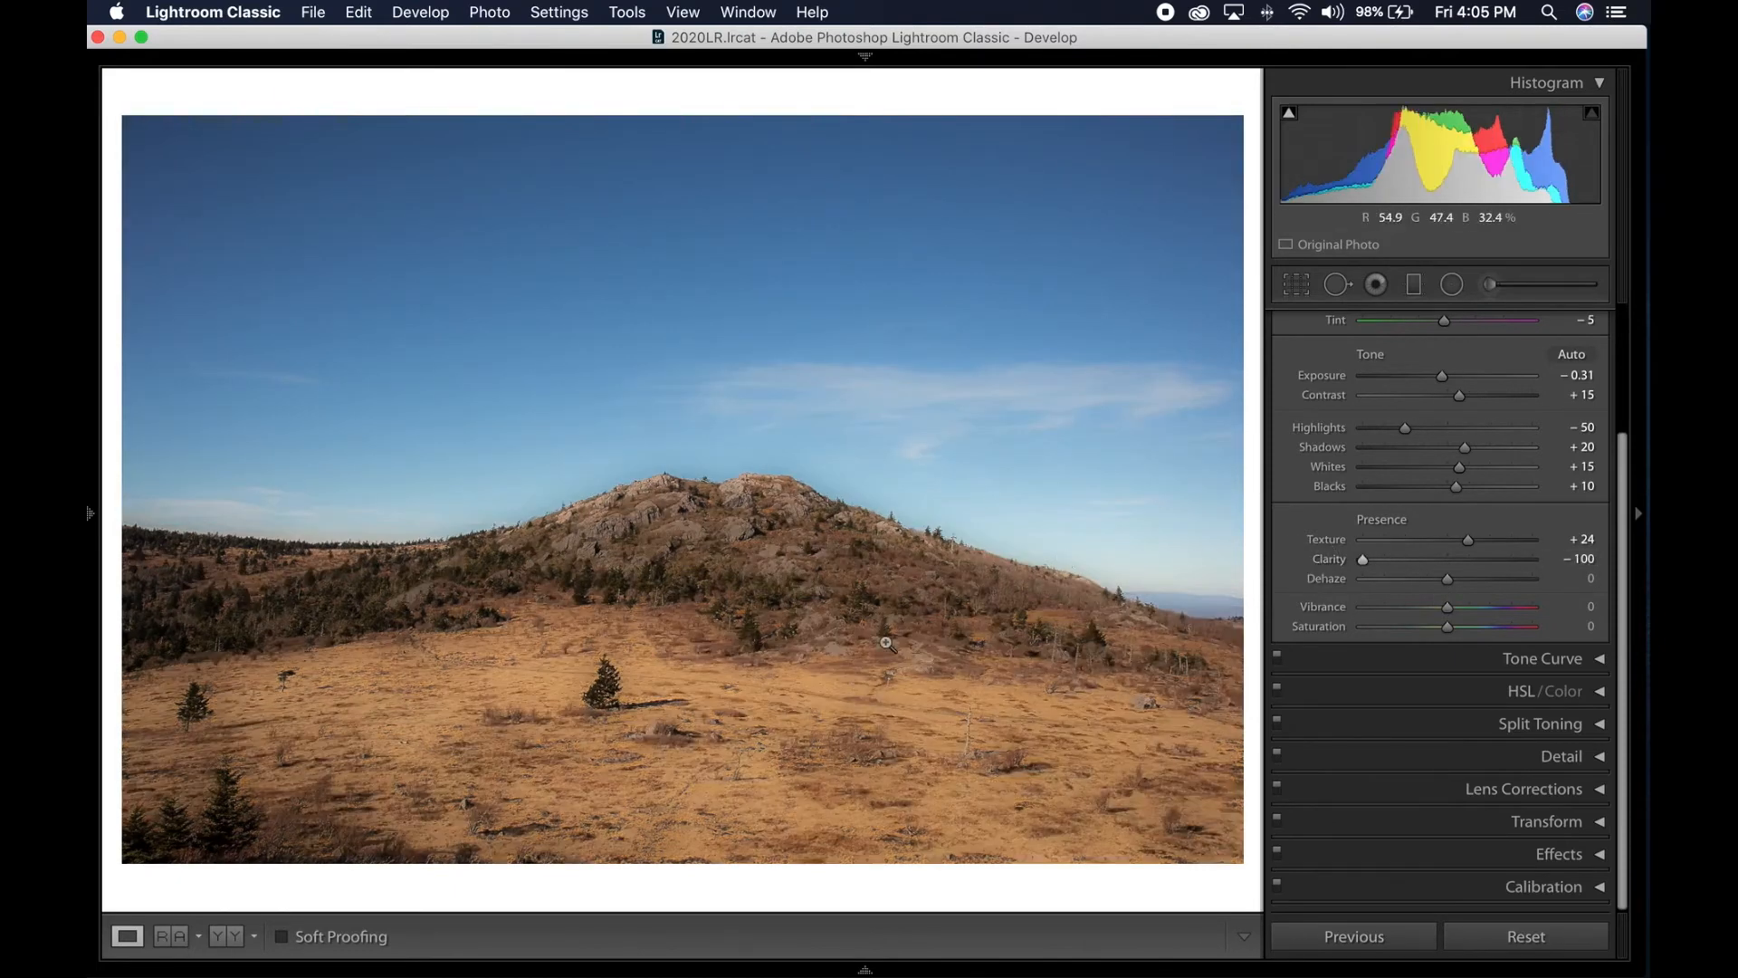
pyautogui.click(1449, 562)
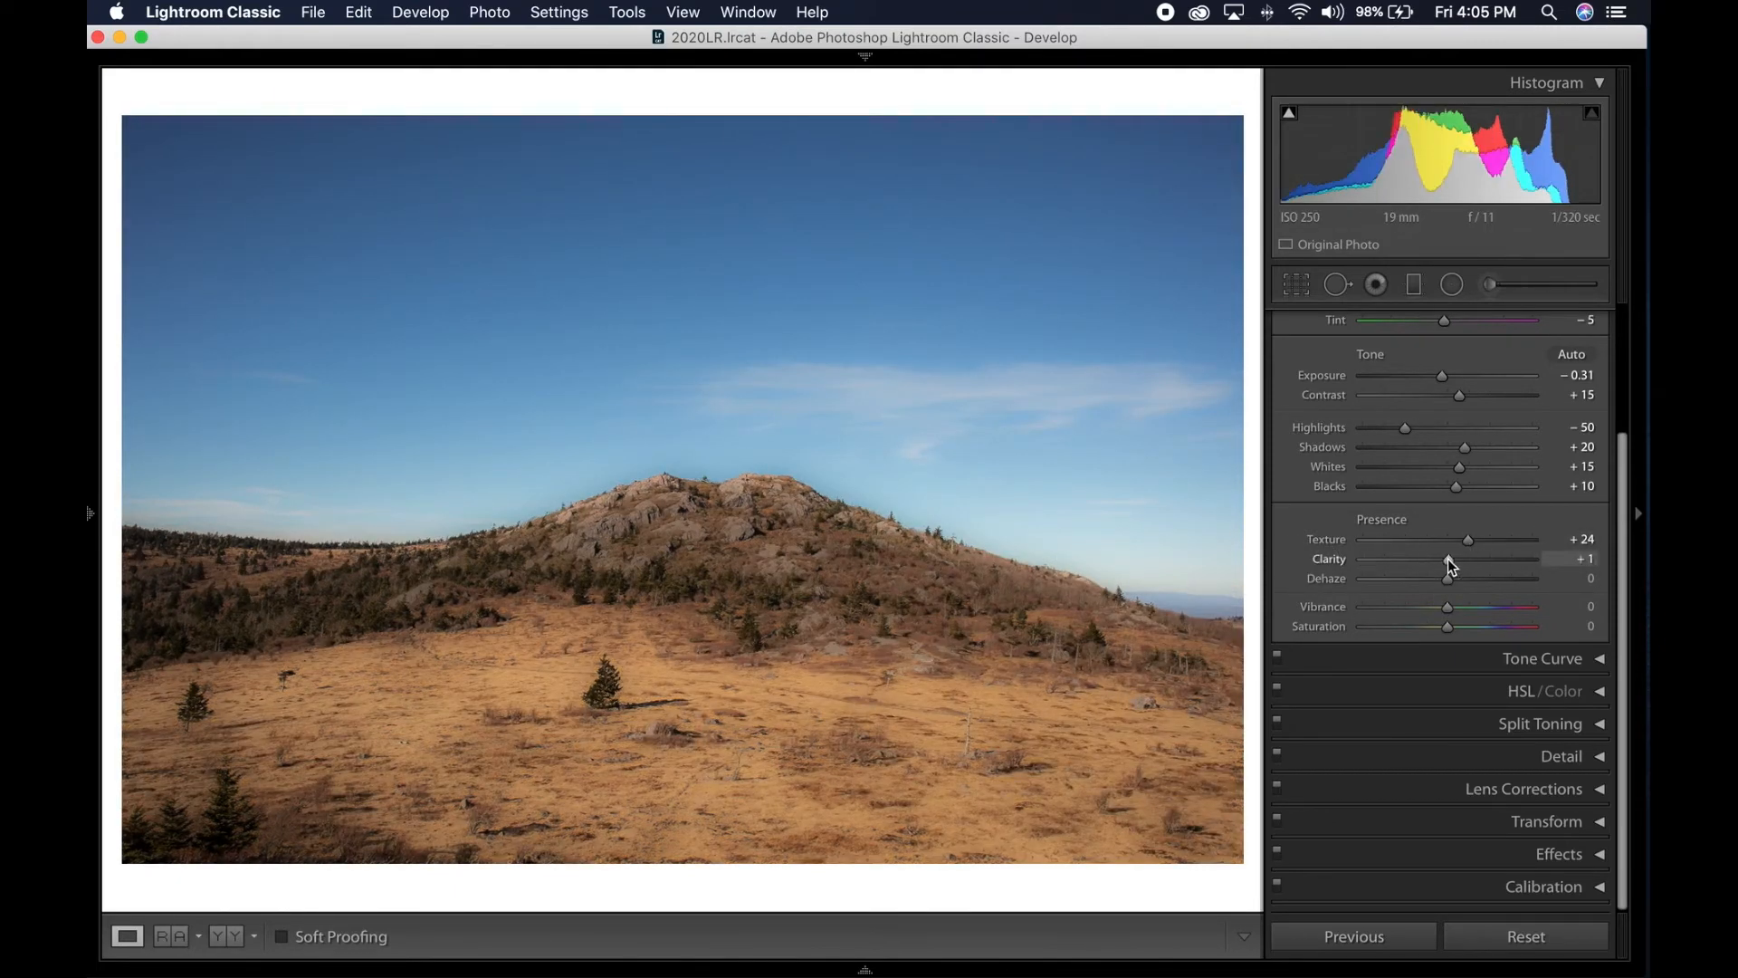
pyautogui.doubleClick(1449, 561)
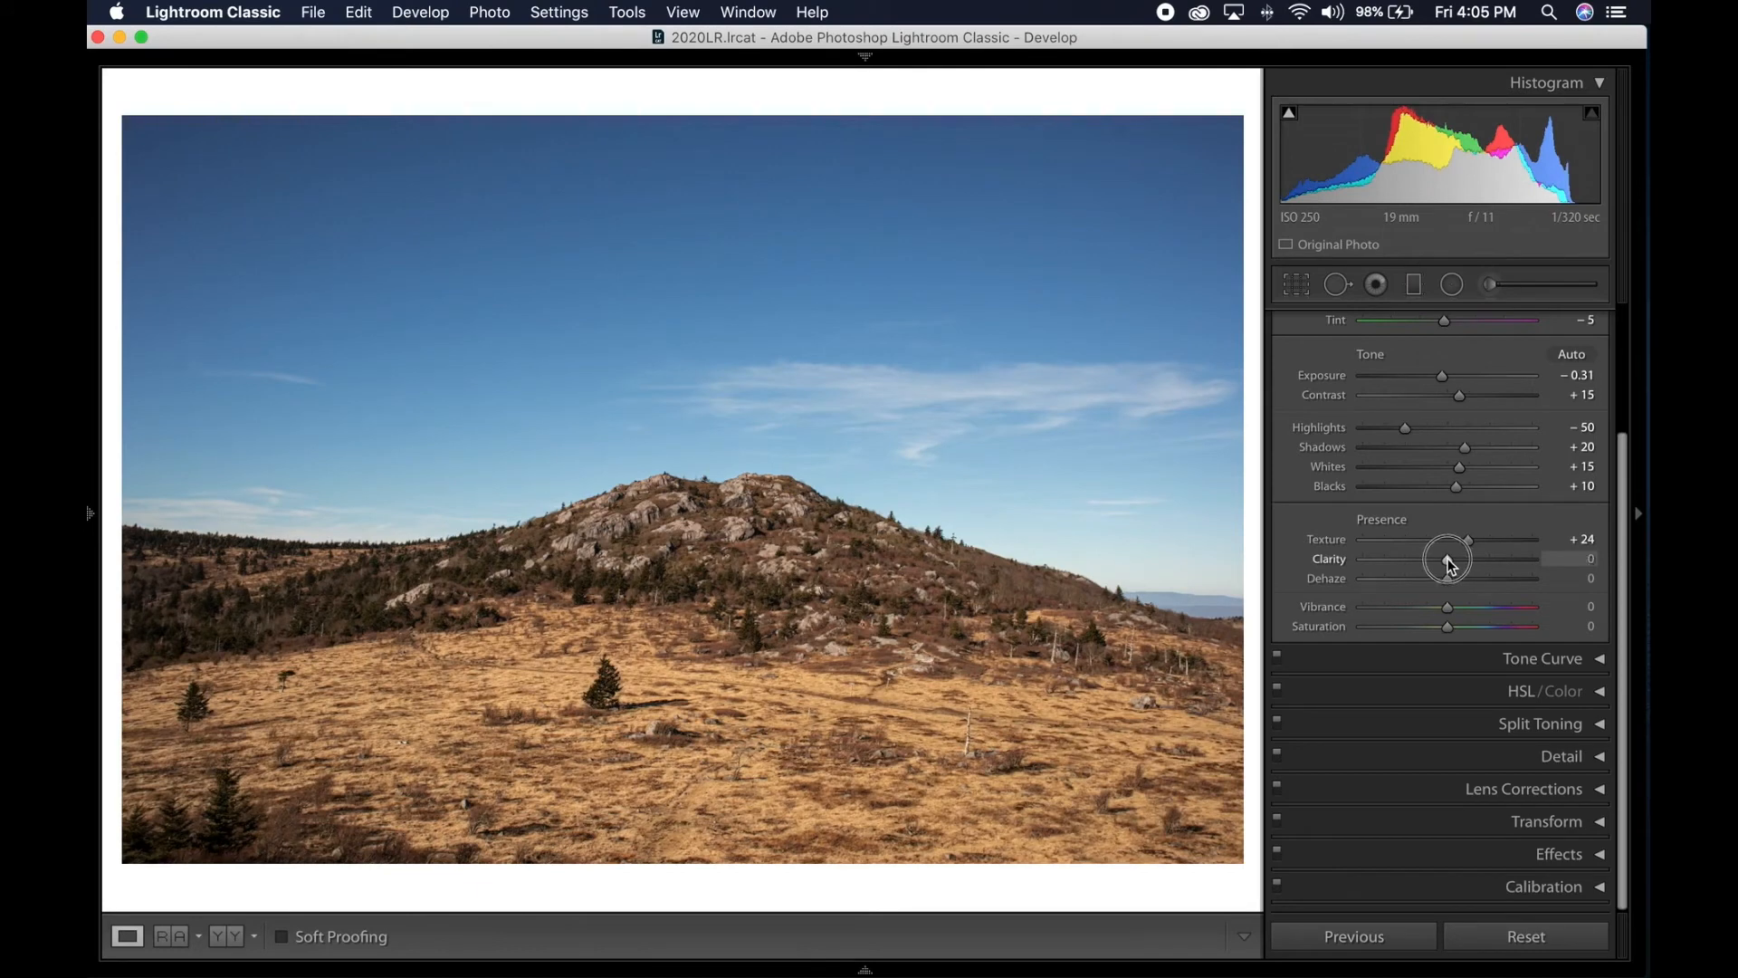
# Step: Set Clarity to +10 and check the rocky hilltop up close
pyautogui.moveTo(1448, 557); pyautogui.dragTo(1456, 557)
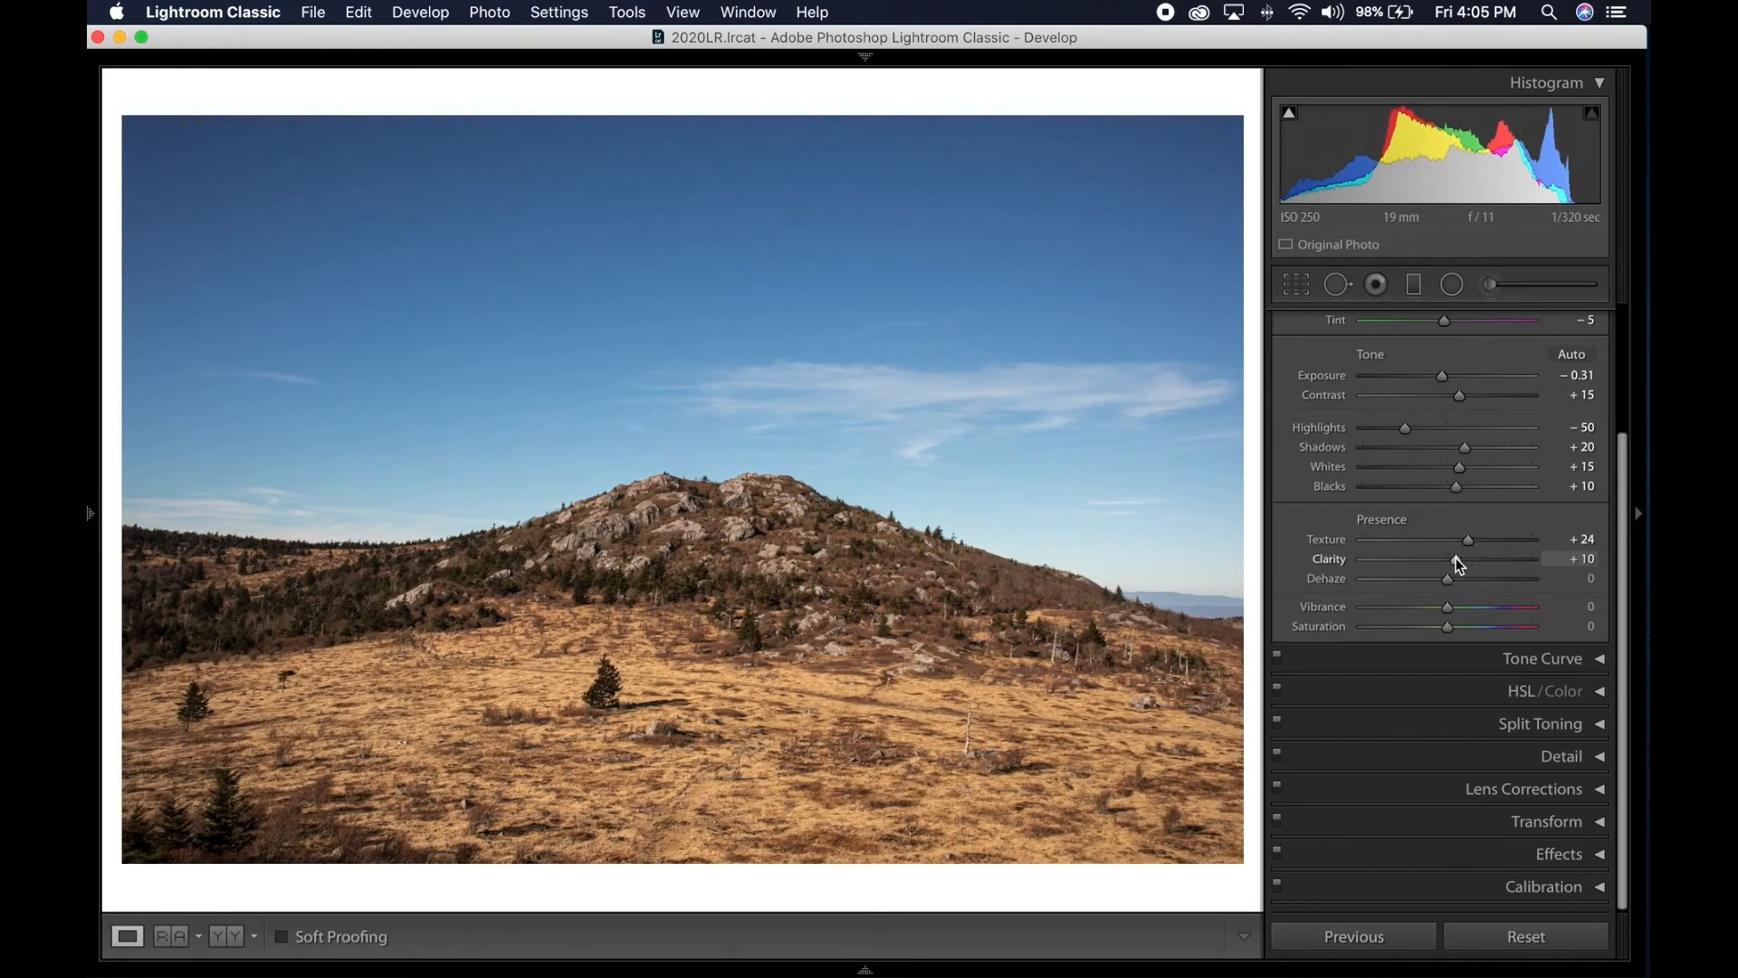
pyautogui.click(697, 536)
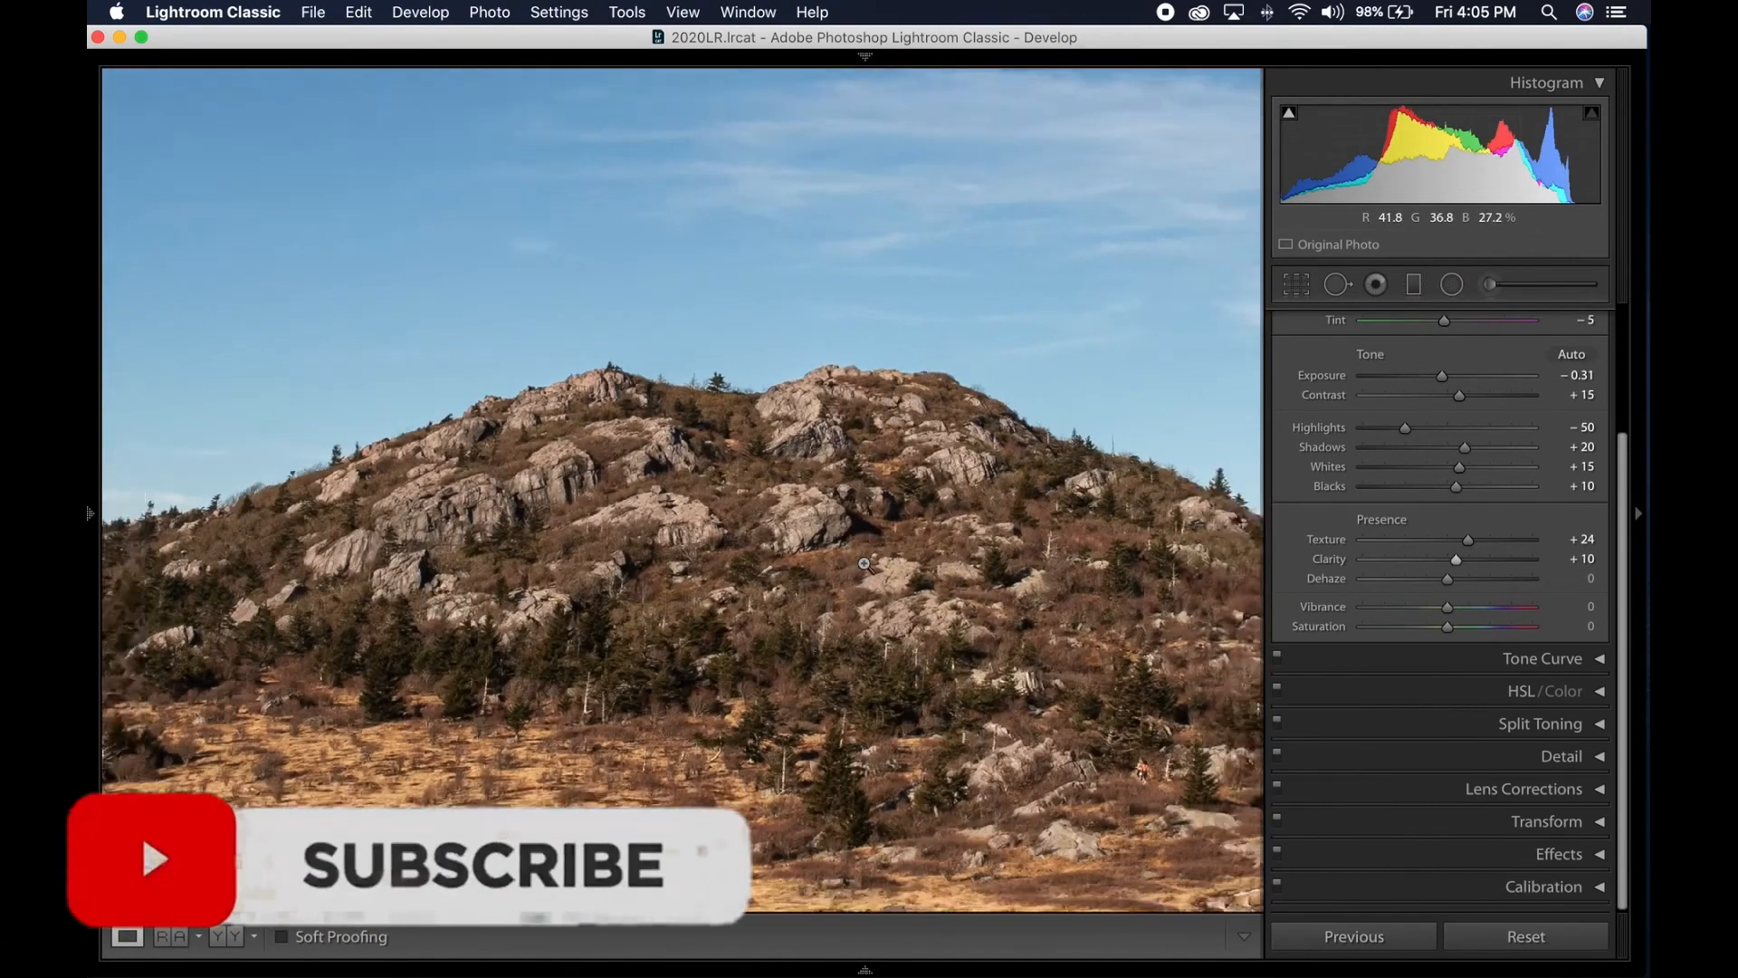
pyautogui.click(917, 561)
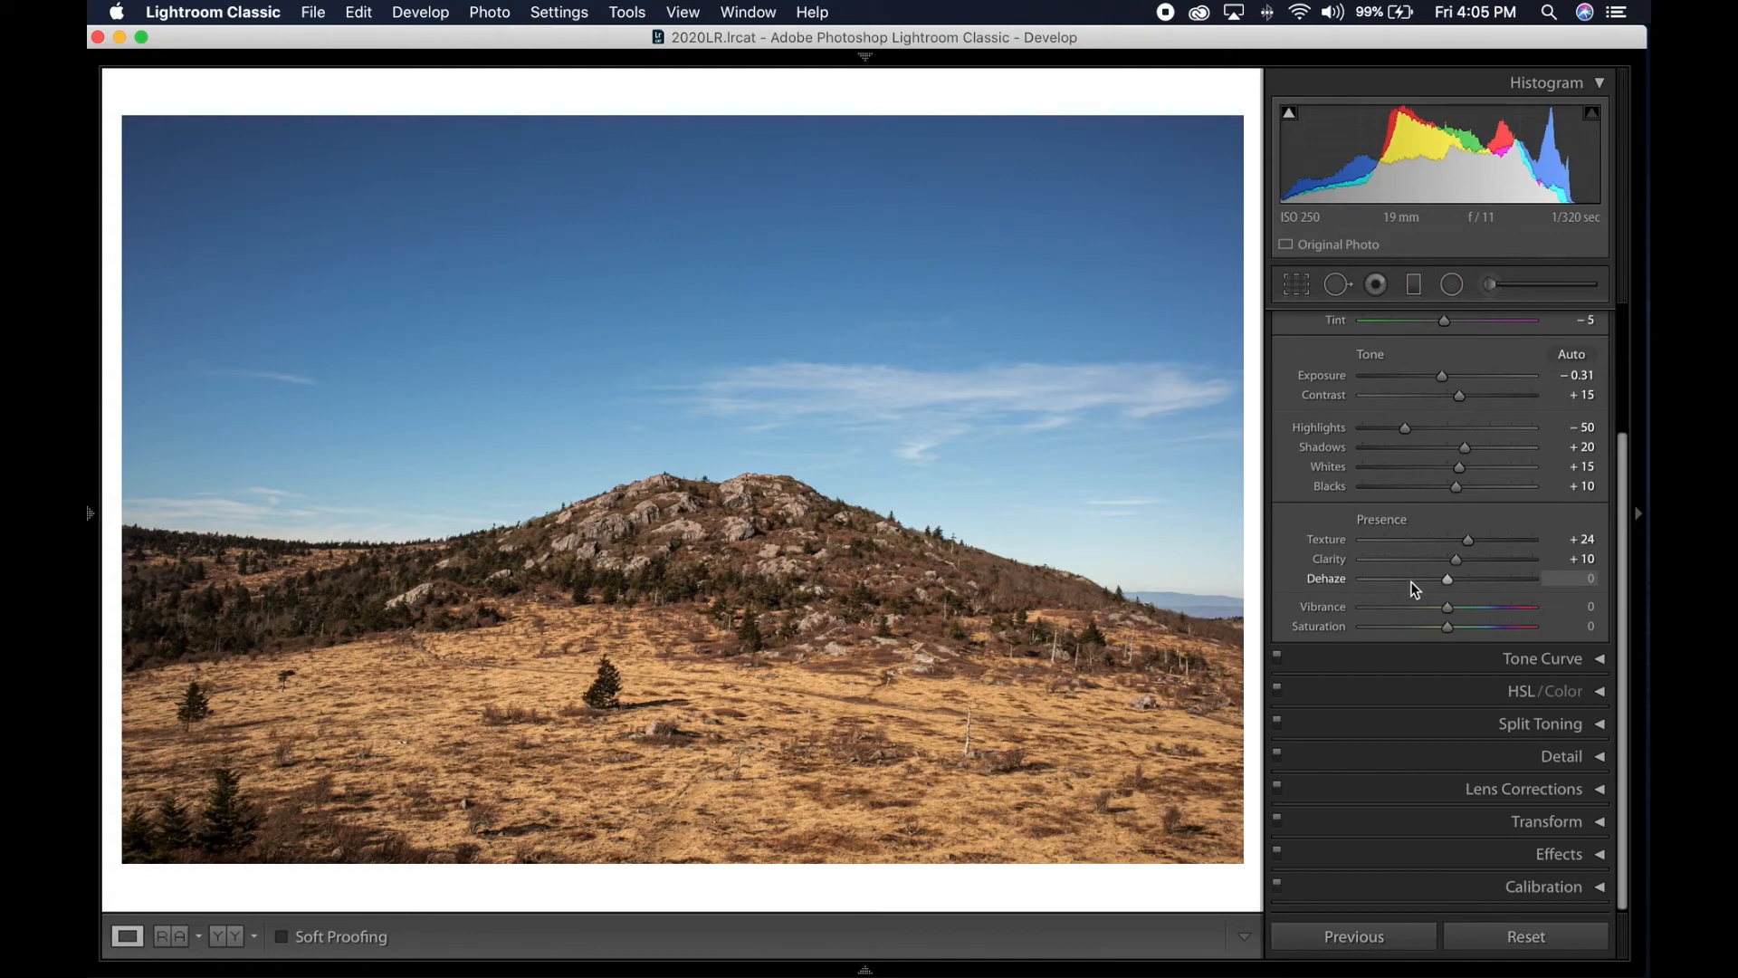
# Step: Try a slightly raised Dehaze and reset it to its default
pyautogui.moveTo(1447, 578)
pyautogui.mouseDown()
pyautogui.moveTo(1402, 580)
pyautogui.moveTo(1468, 580)
pyautogui.mouseUp()
pyautogui.doubleClick(1468, 581)
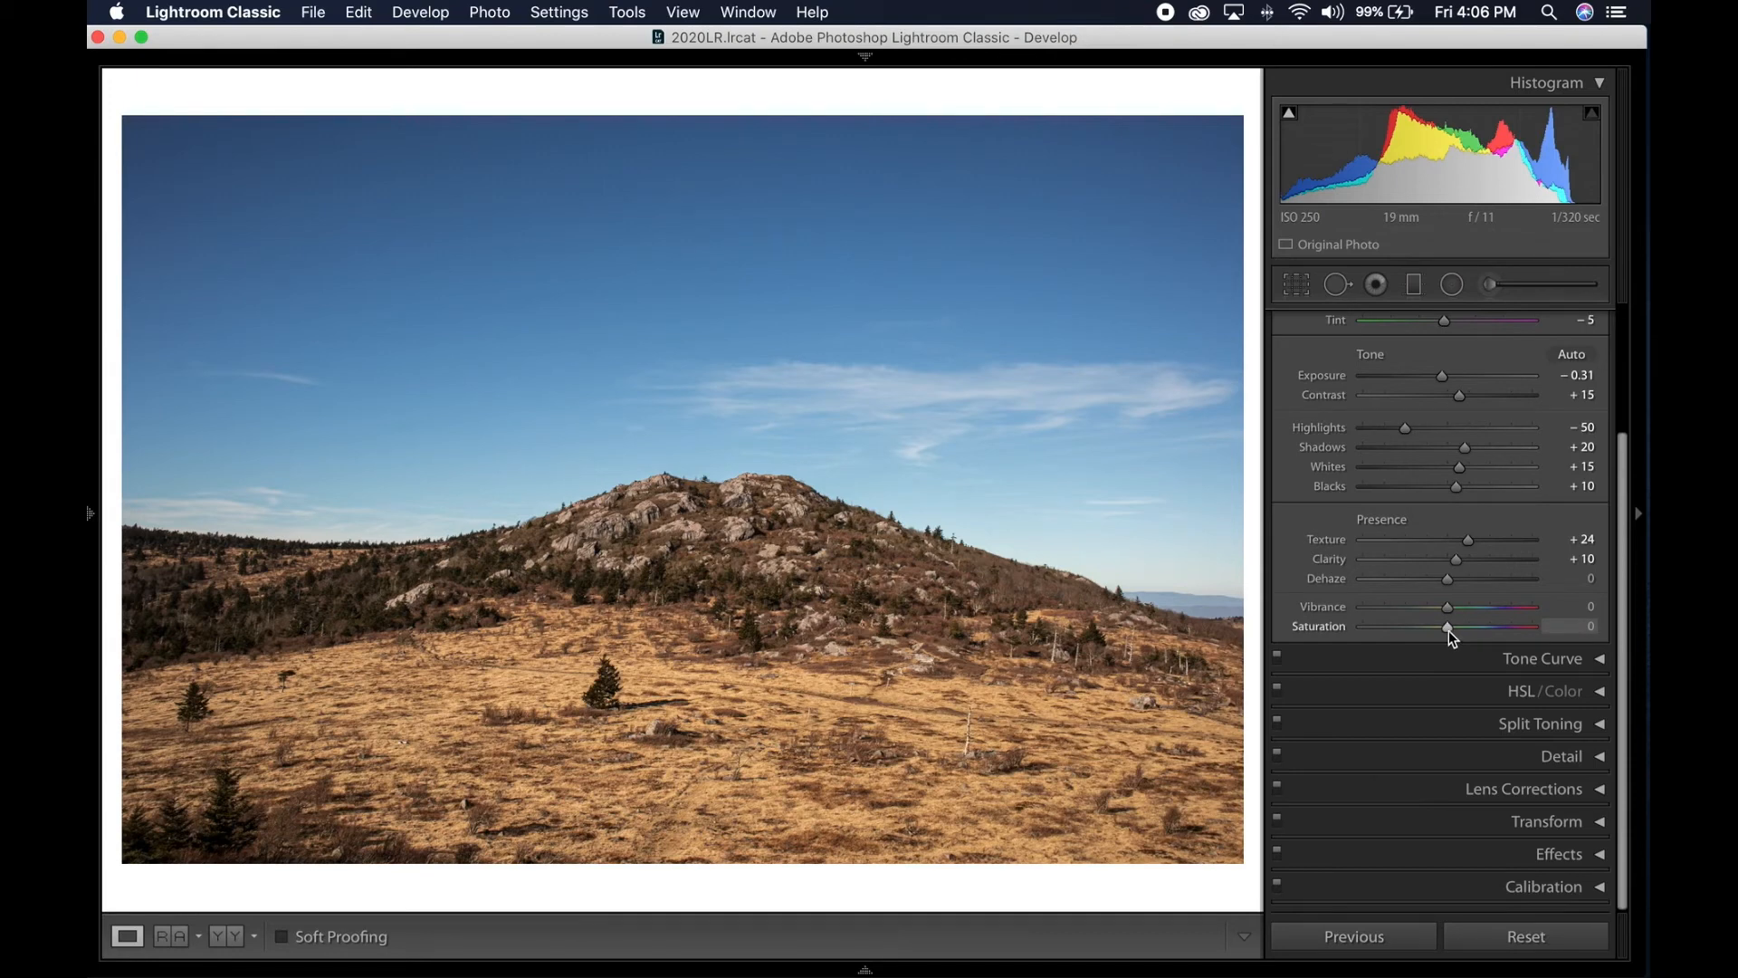
# Step: Try Saturation at +53 and -100 on the whole photo, and reset it to its default
pyautogui.moveTo(1449, 628); pyautogui.dragTo(1496, 631)
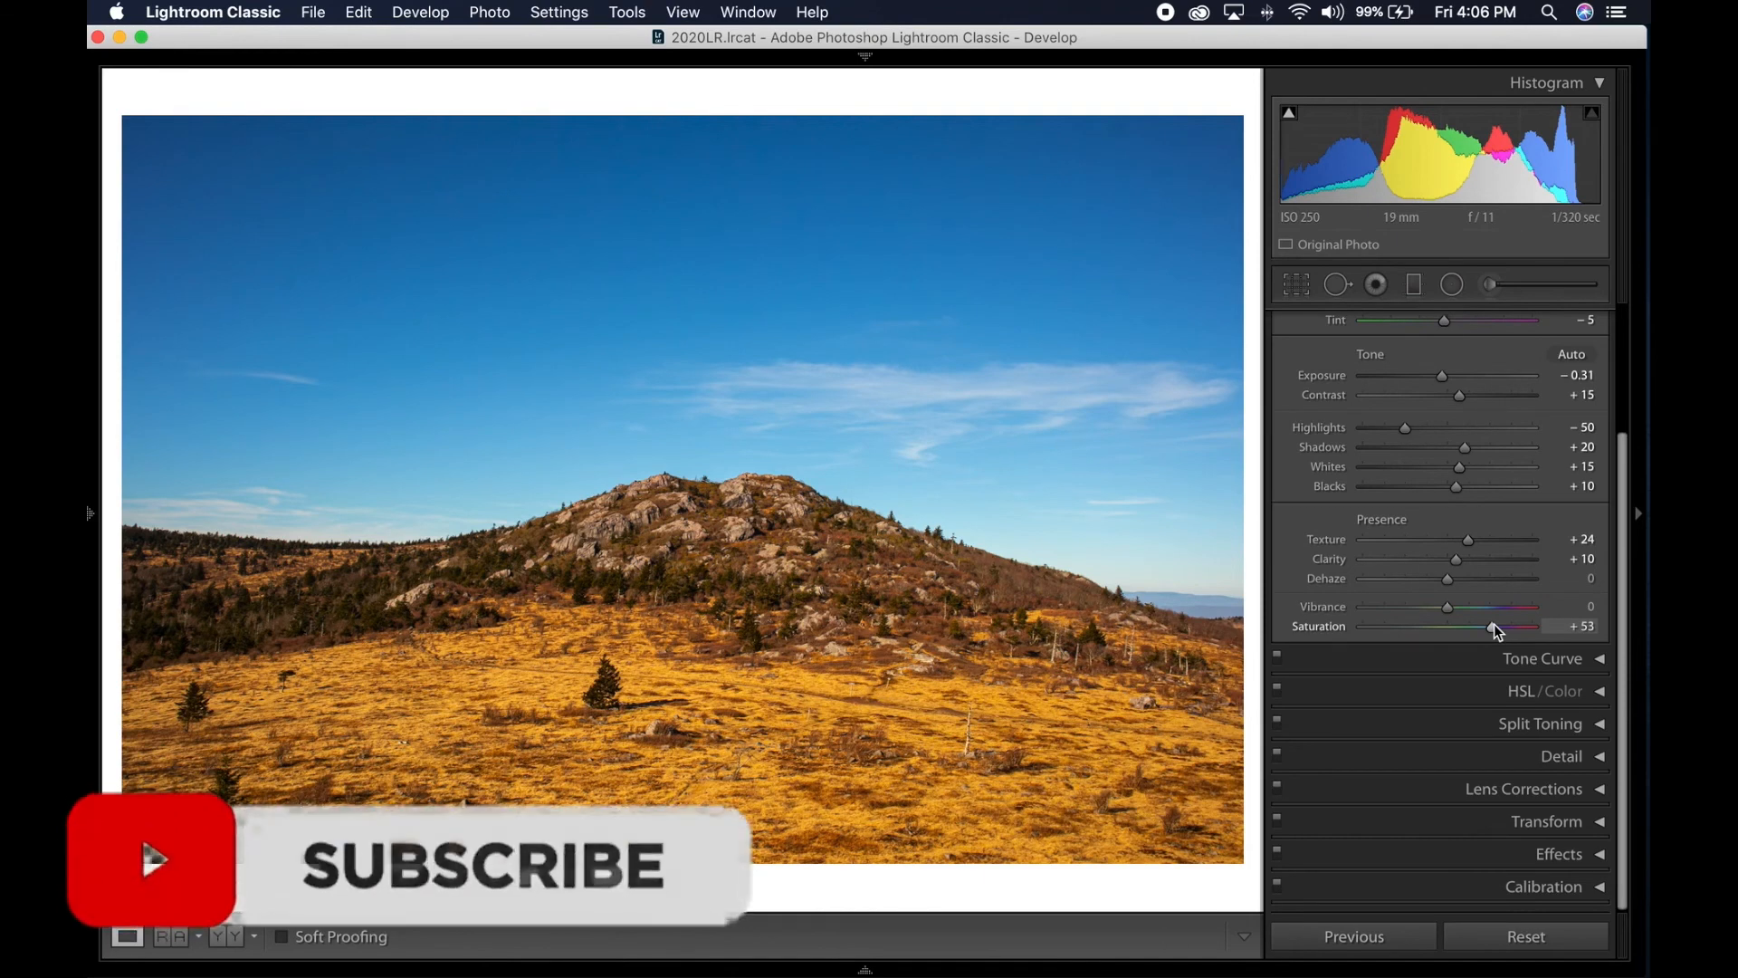
pyautogui.moveTo(1494, 624); pyautogui.dragTo(1334, 628)
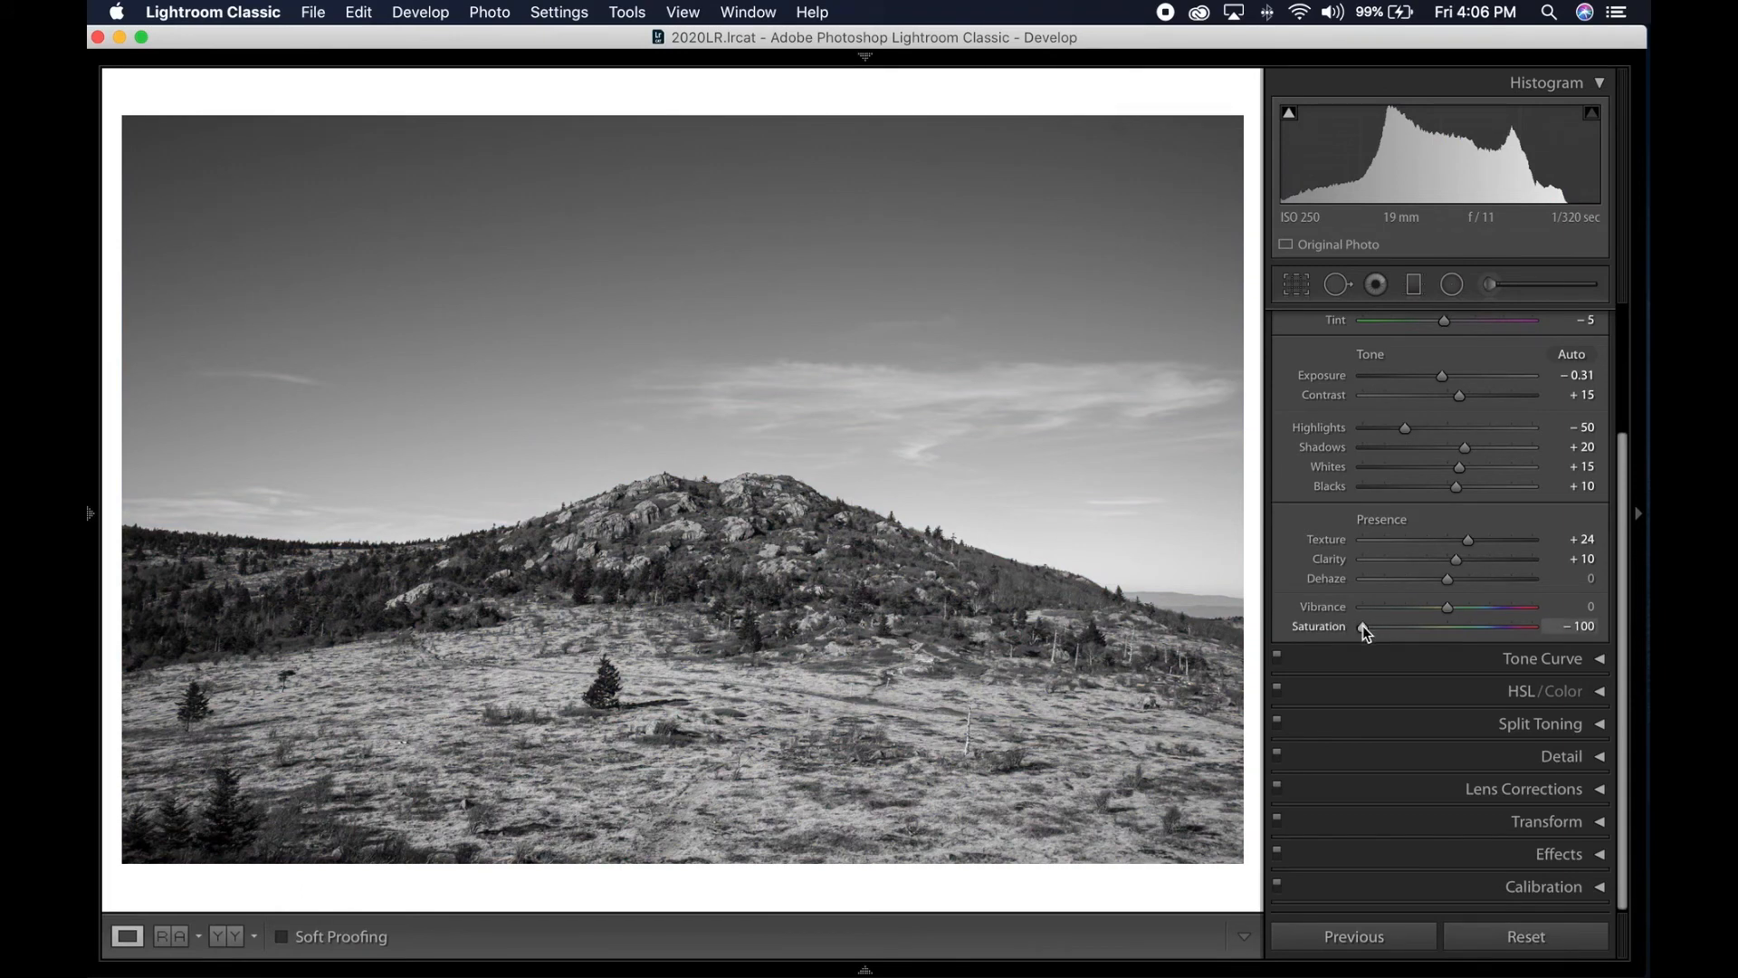
pyautogui.moveTo(1362, 627); pyautogui.dragTo(1429, 629)
pyautogui.doubleClick(1429, 627)
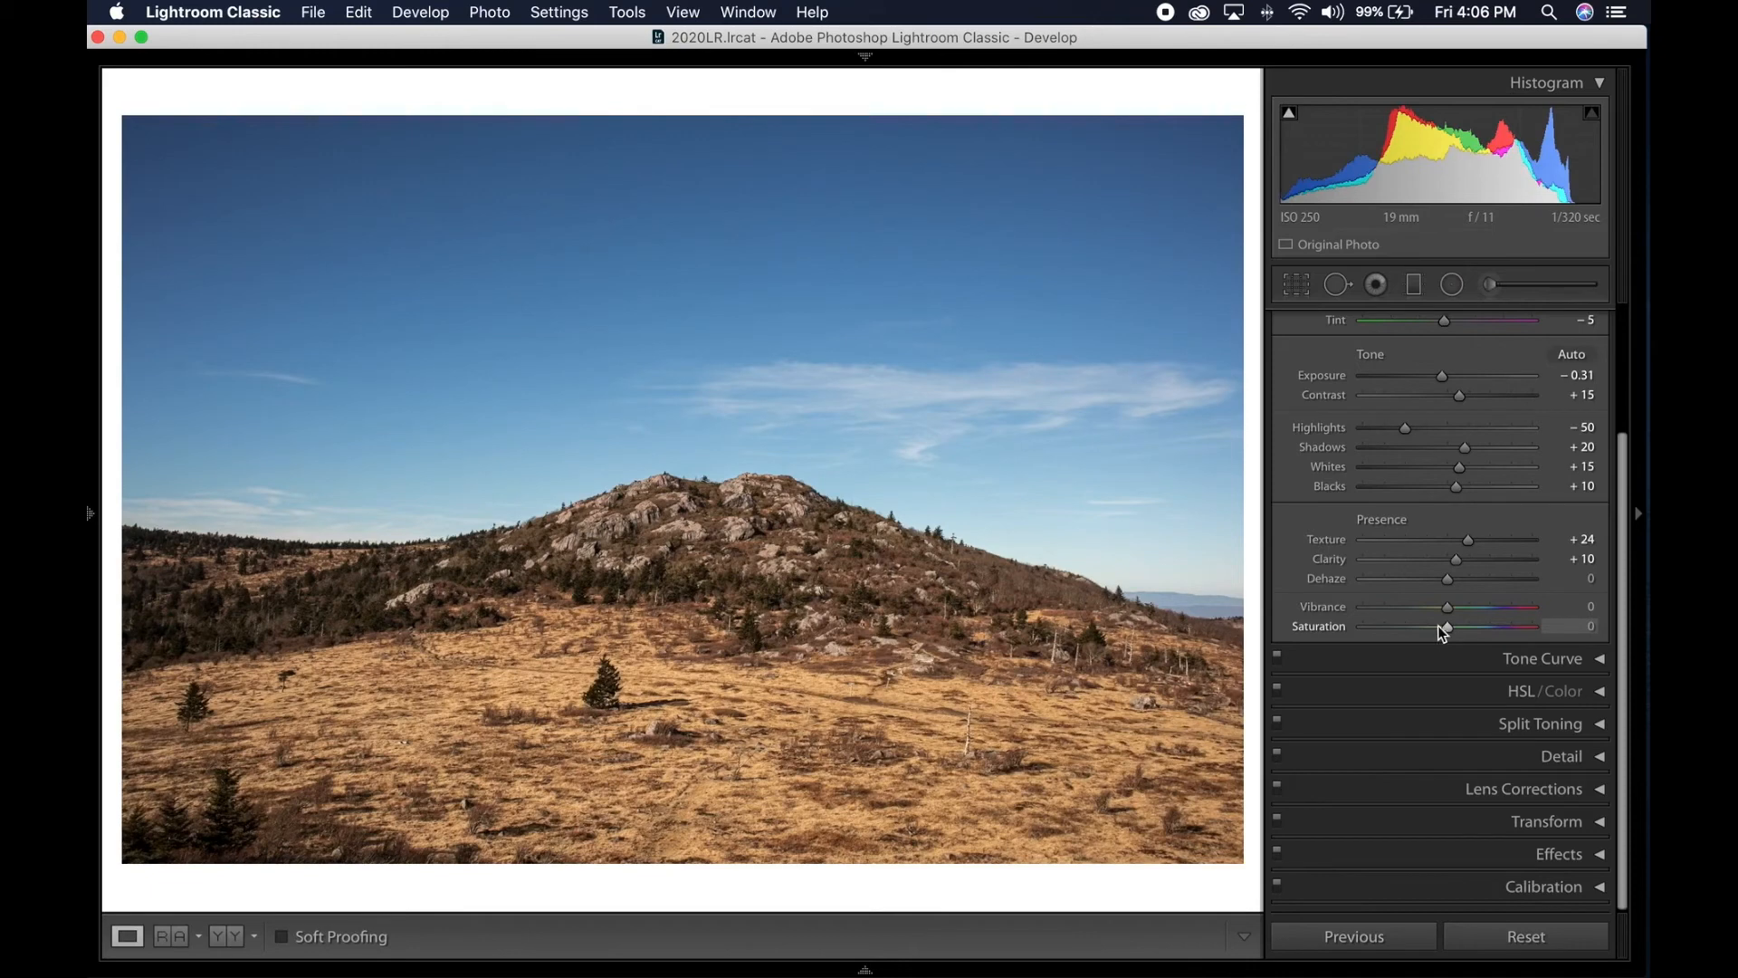
pyautogui.moveTo(1446, 626); pyautogui.dragTo(1452, 629)
pyautogui.doubleClick(1452, 627)
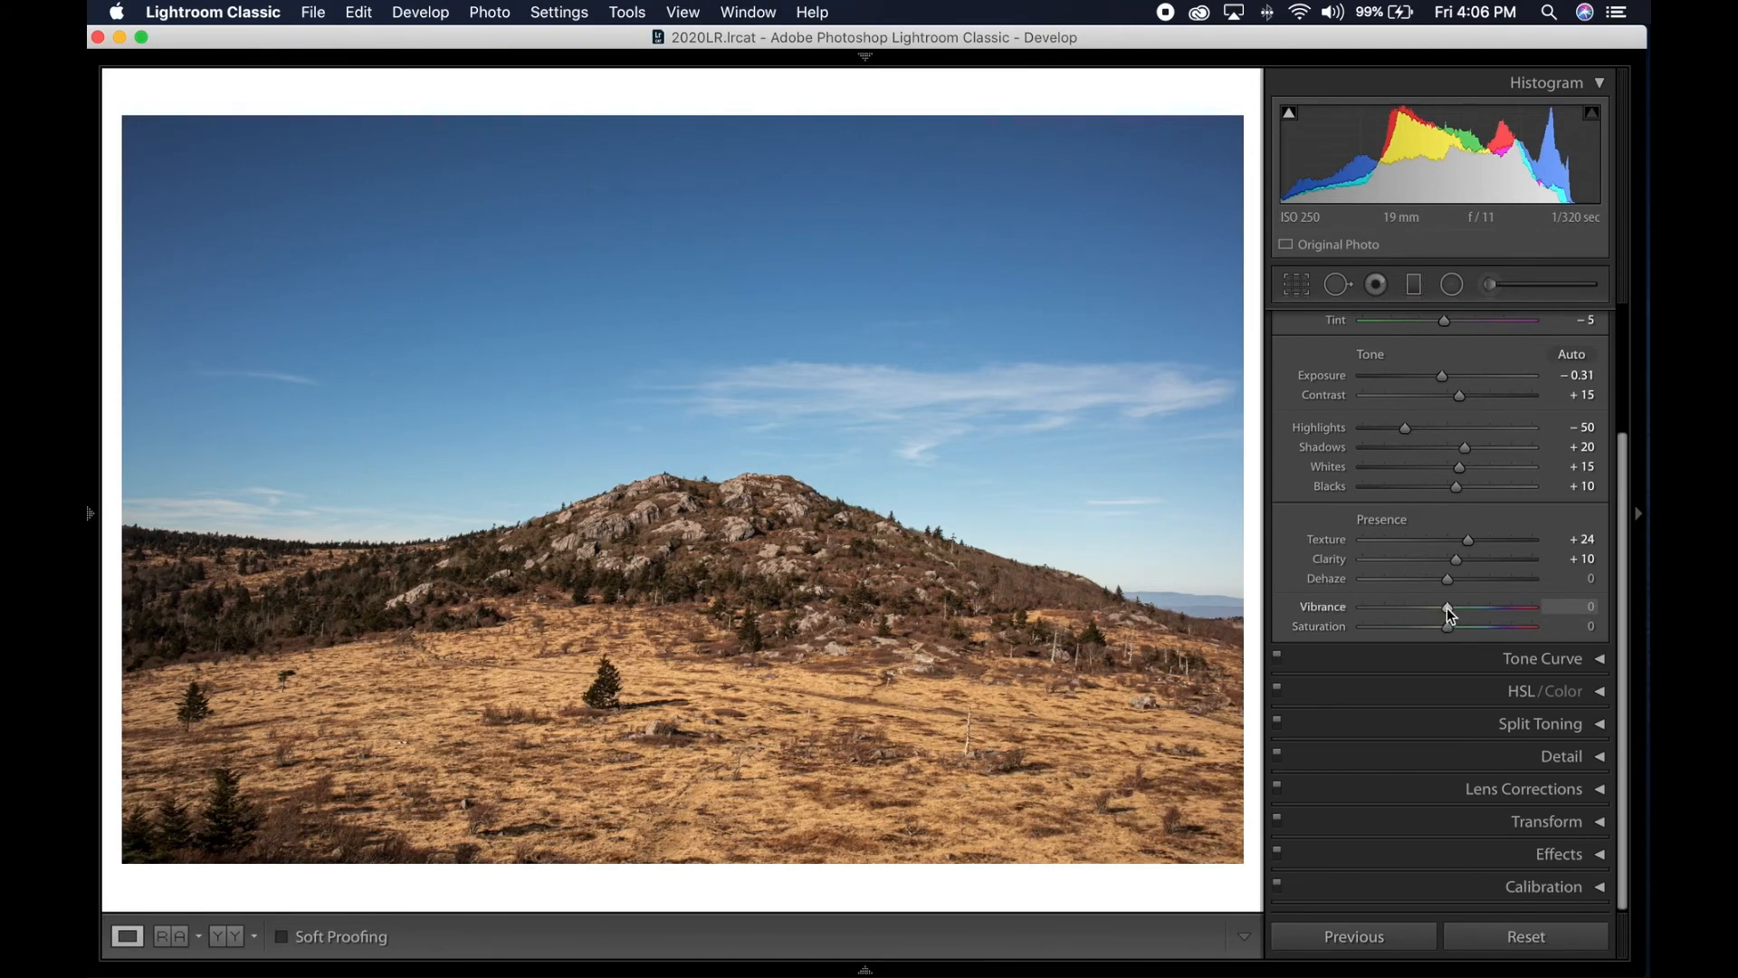
# Step: Compare a raised Vibrance with Saturation at +47, and reset both to their defaults
pyautogui.moveTo(1447, 608); pyautogui.dragTo(1489, 625)
pyautogui.doubleClick(1447, 610)
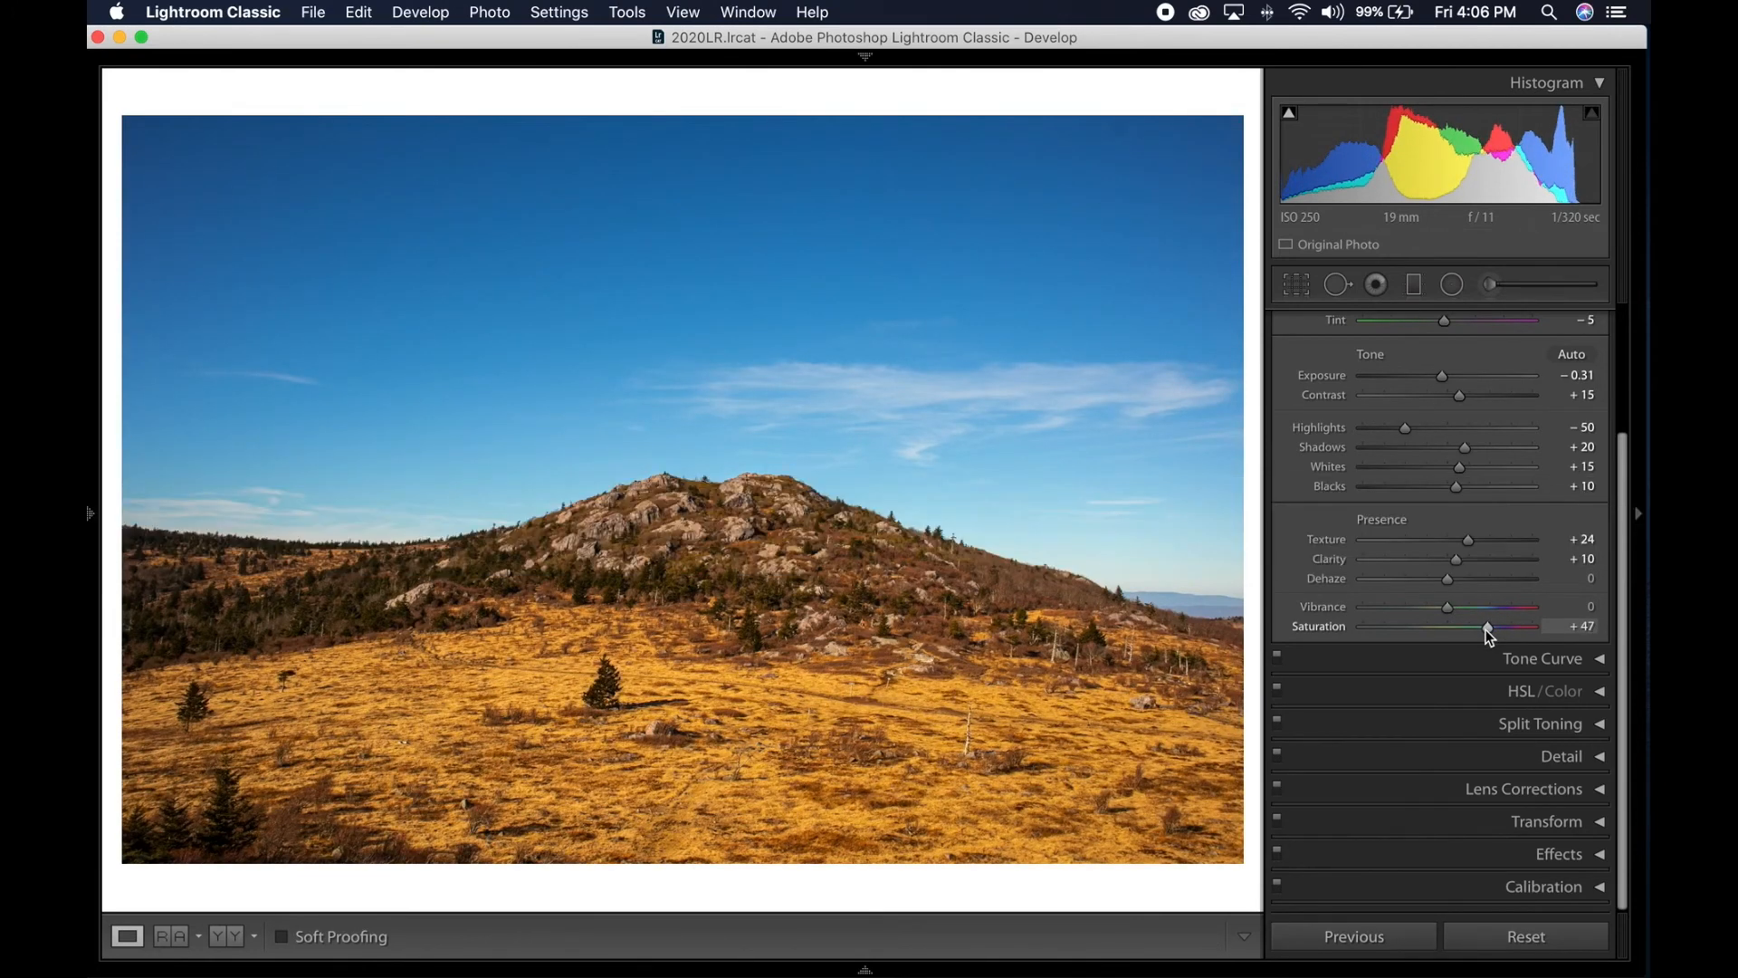
pyautogui.doubleClick(1488, 628)
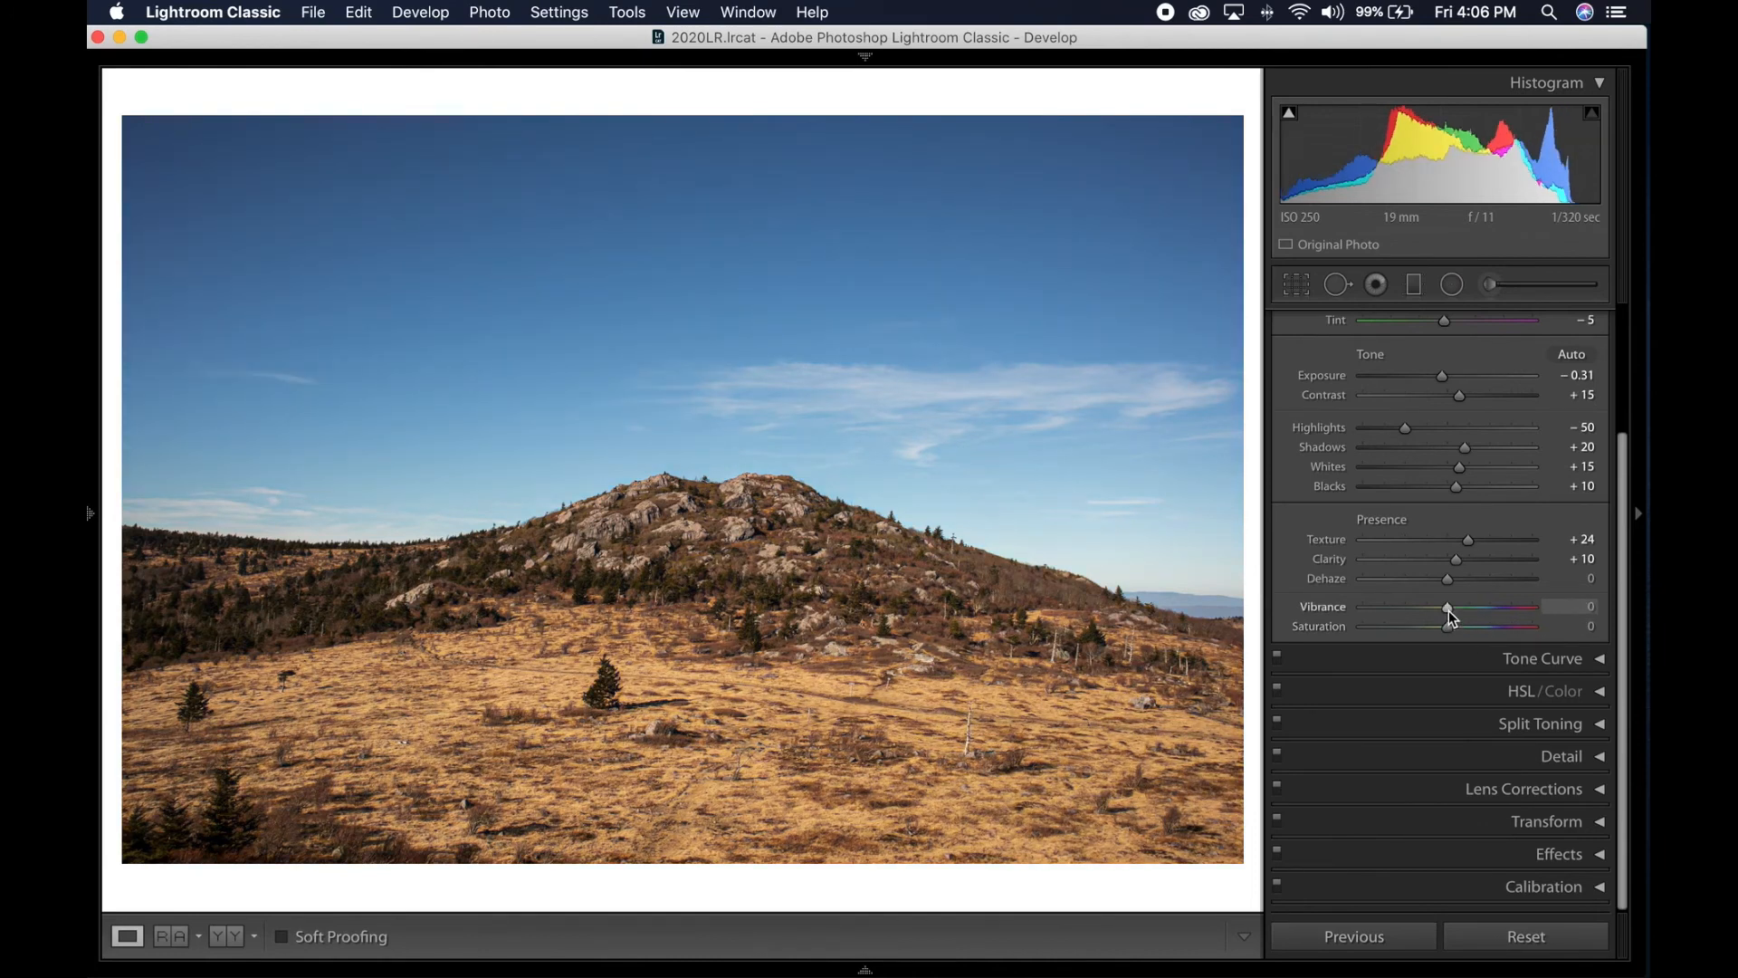
# Step: Try Vibrance at +30, set Saturation to +5, and settle on a Vibrance of +20
pyautogui.moveTo(1447, 607); pyautogui.dragTo(1475, 613)
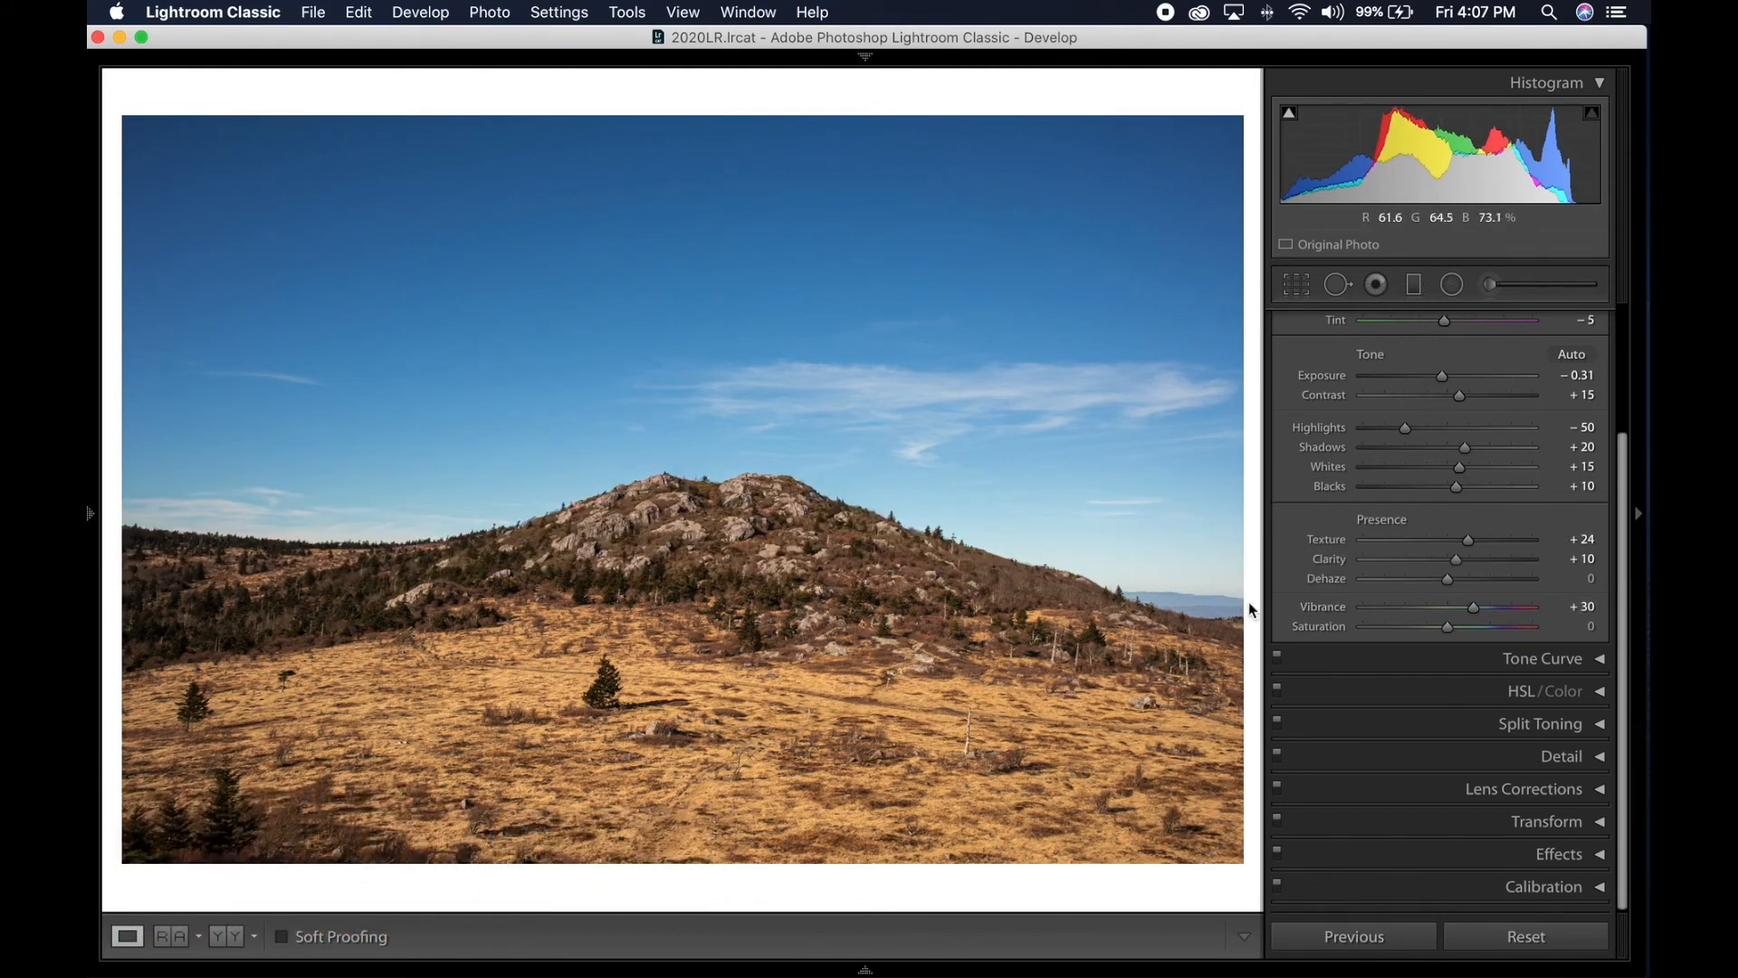
pyautogui.moveTo(1448, 627); pyautogui.dragTo(1453, 630)
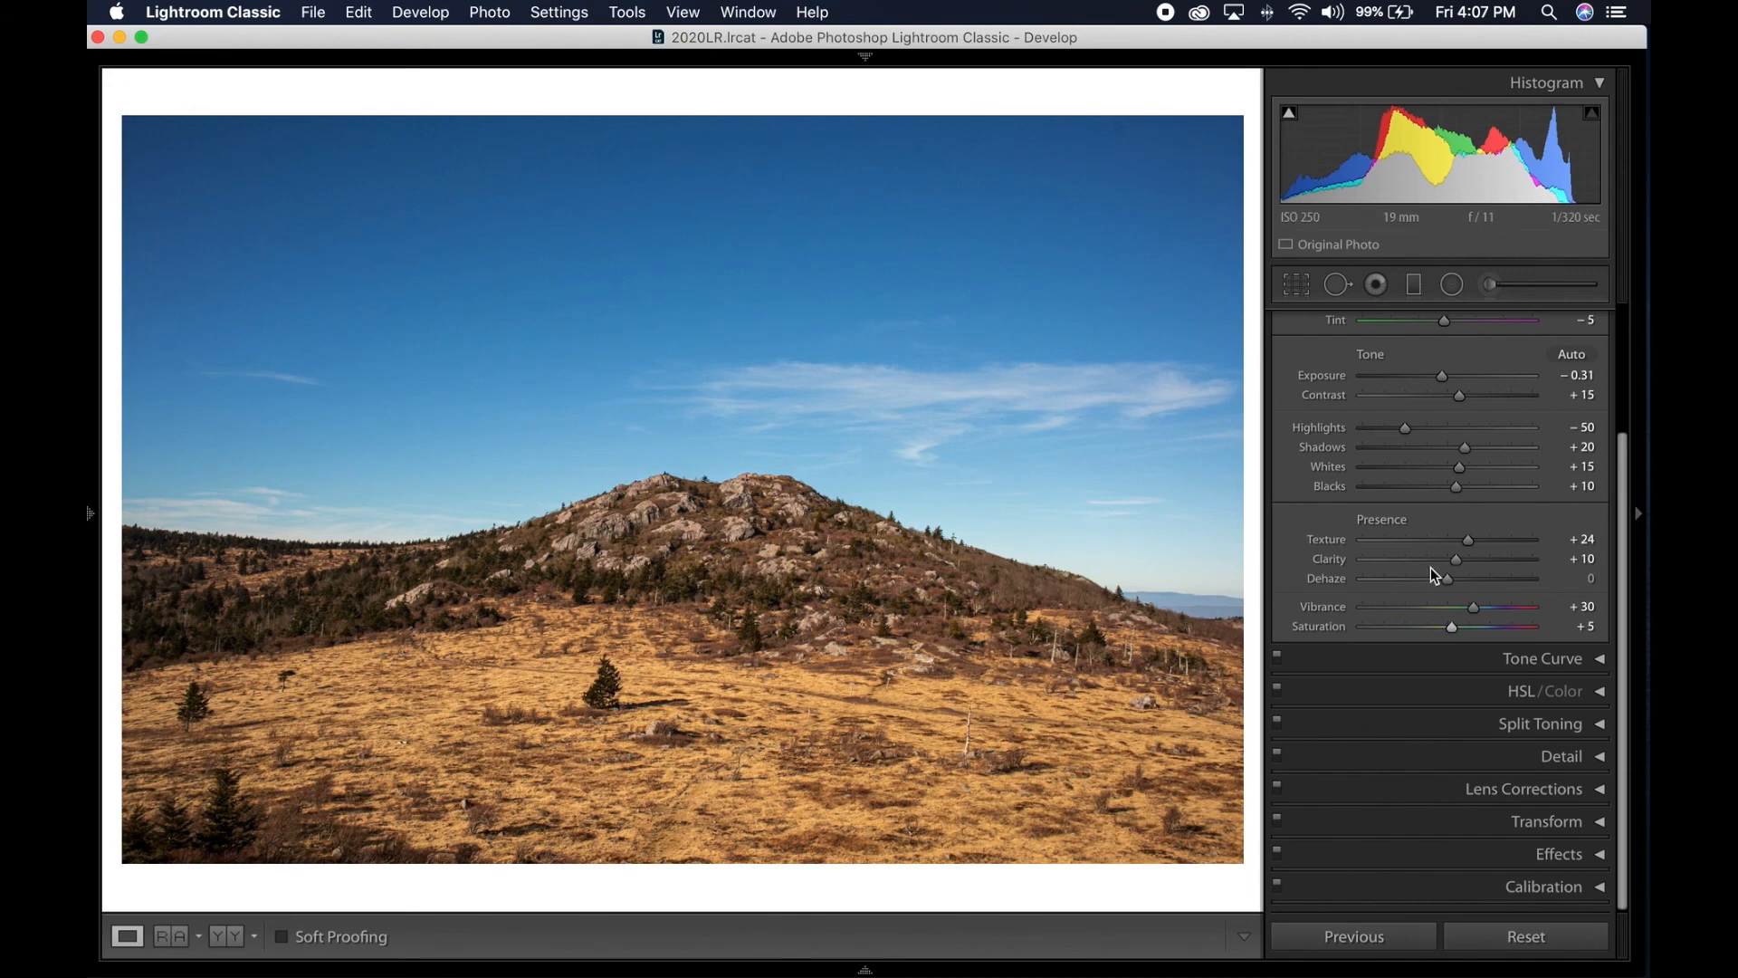
pyautogui.moveTo(1473, 605); pyautogui.dragTo(1466, 613)
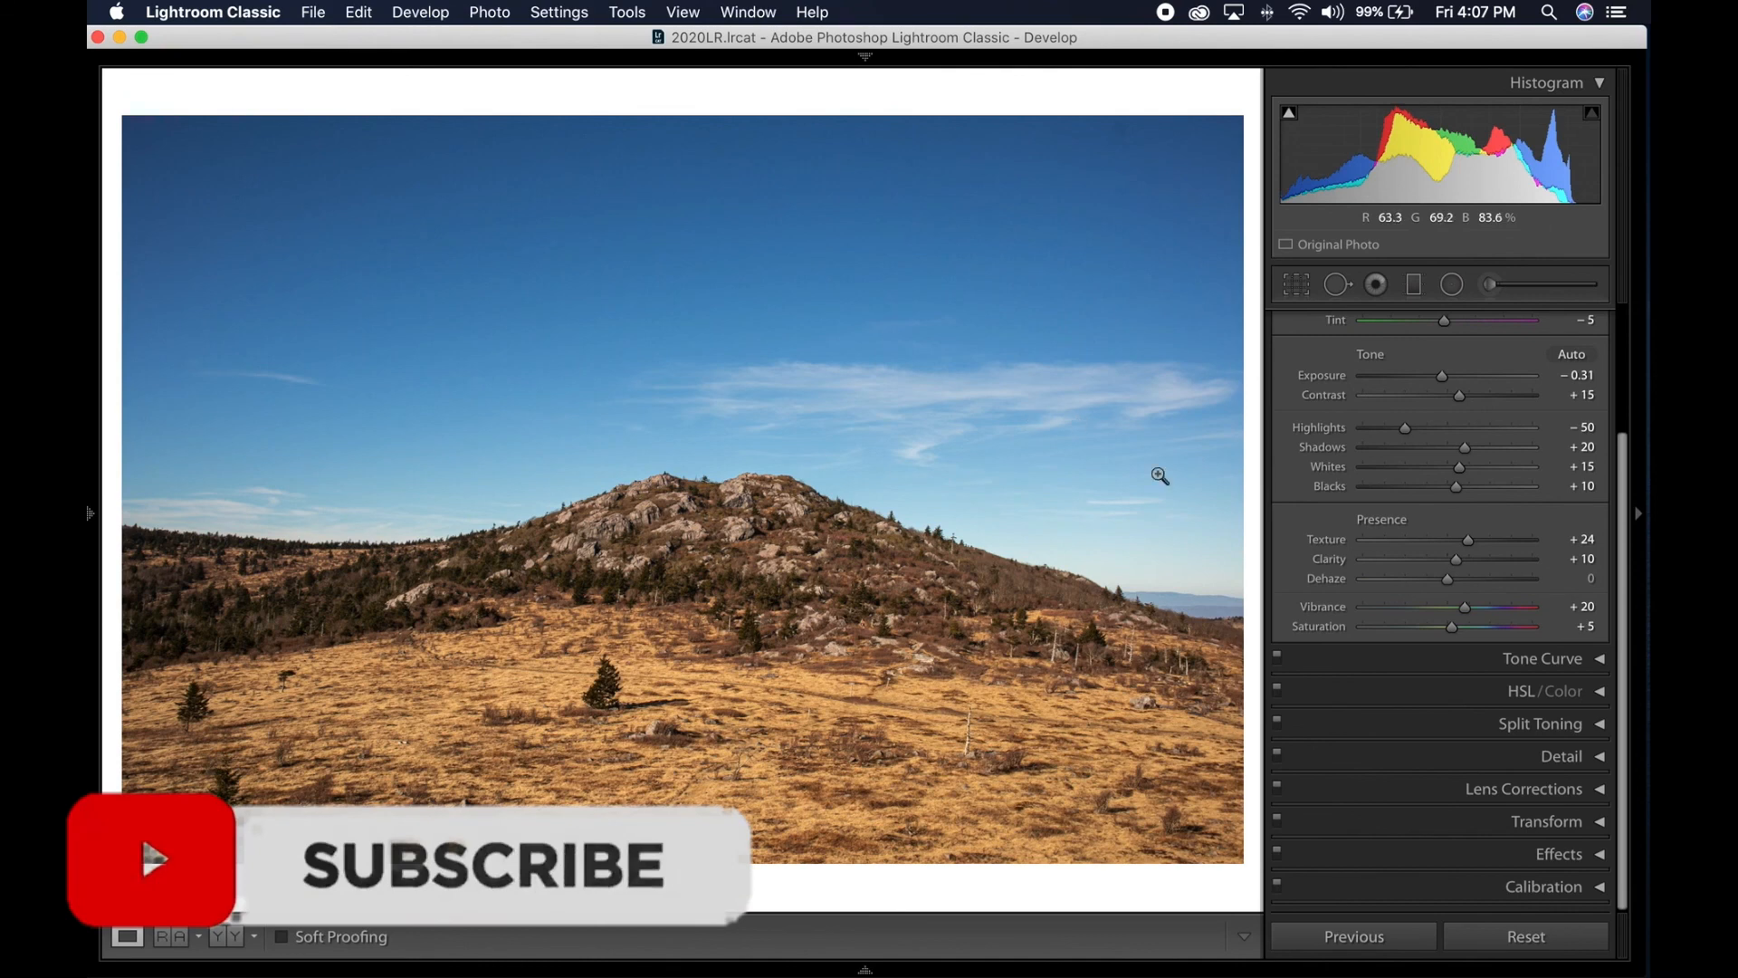
# Step: Open the Tone Curve settings and bring the full RGB point curve into view
pyautogui.click(1599, 663)
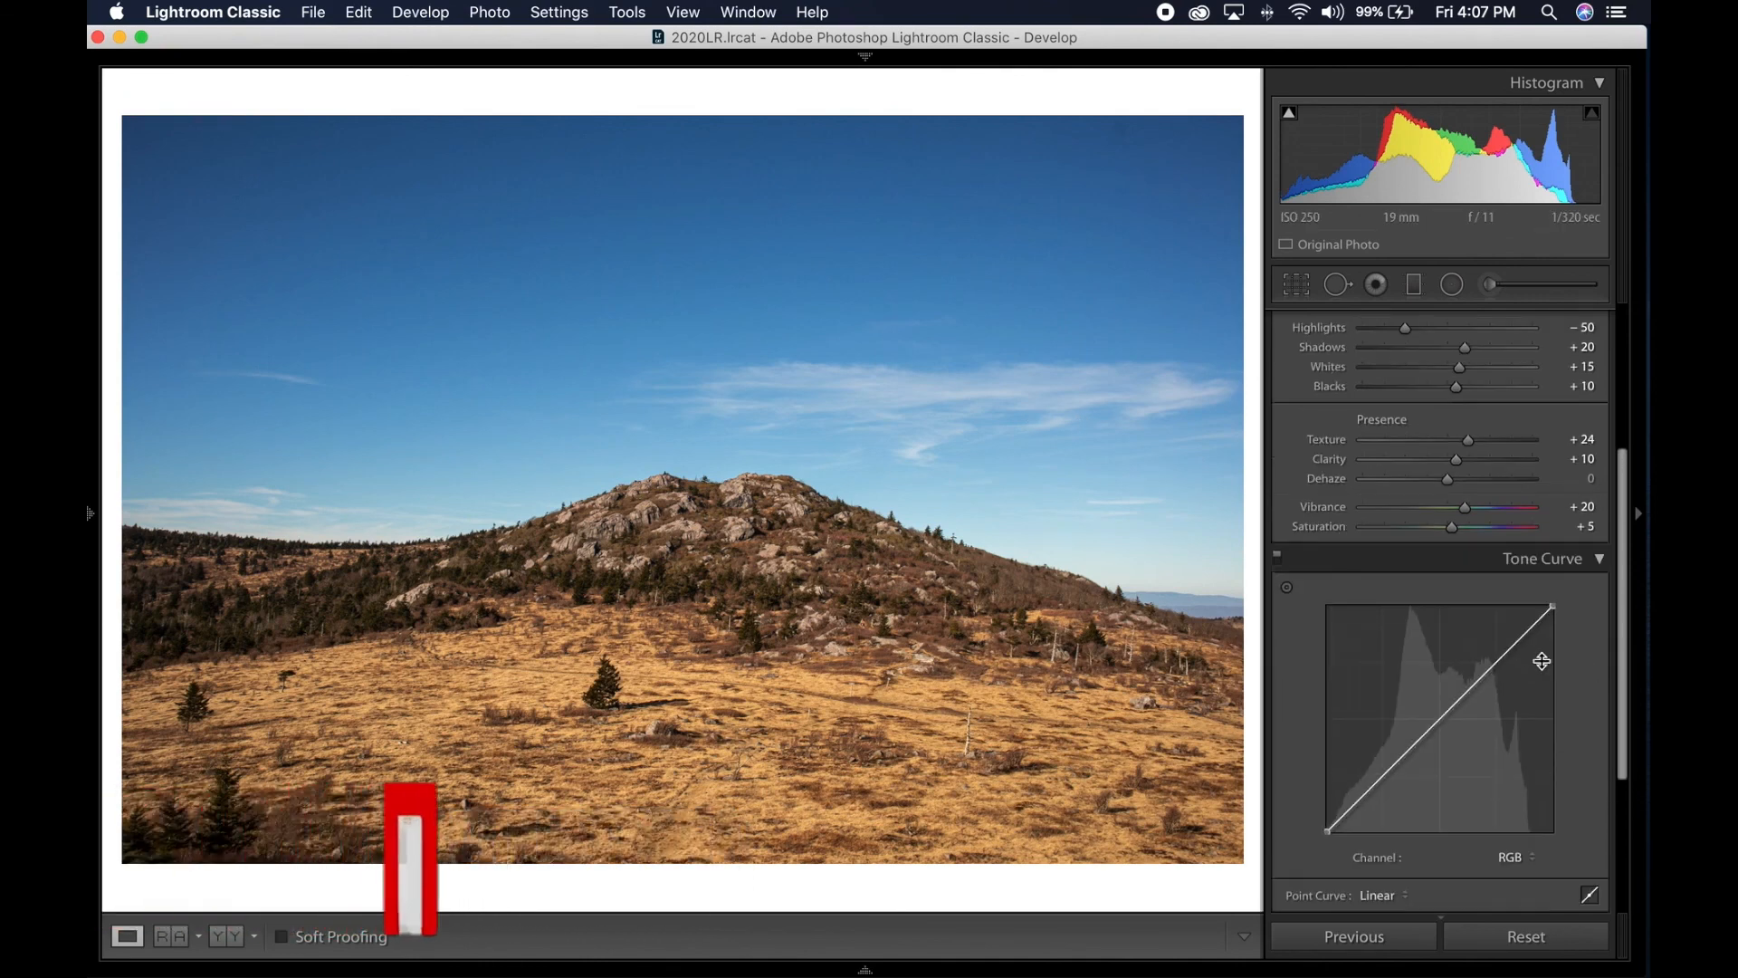
pyautogui.scroll(-2, 1591, 618)
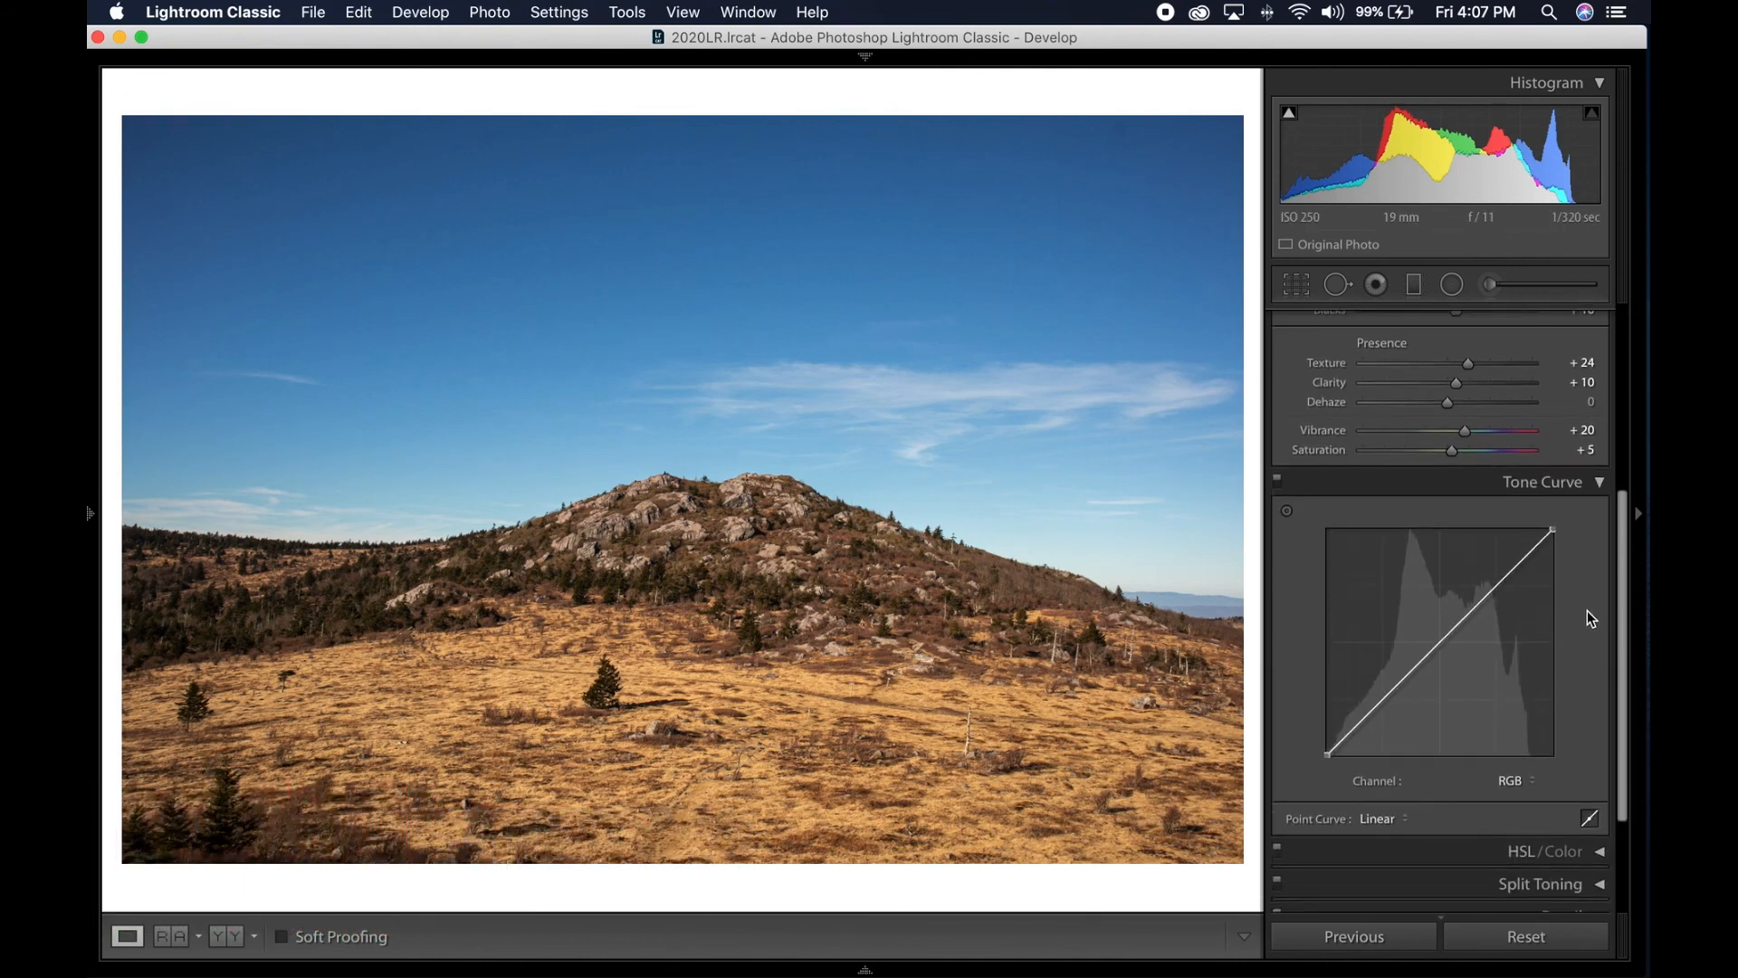